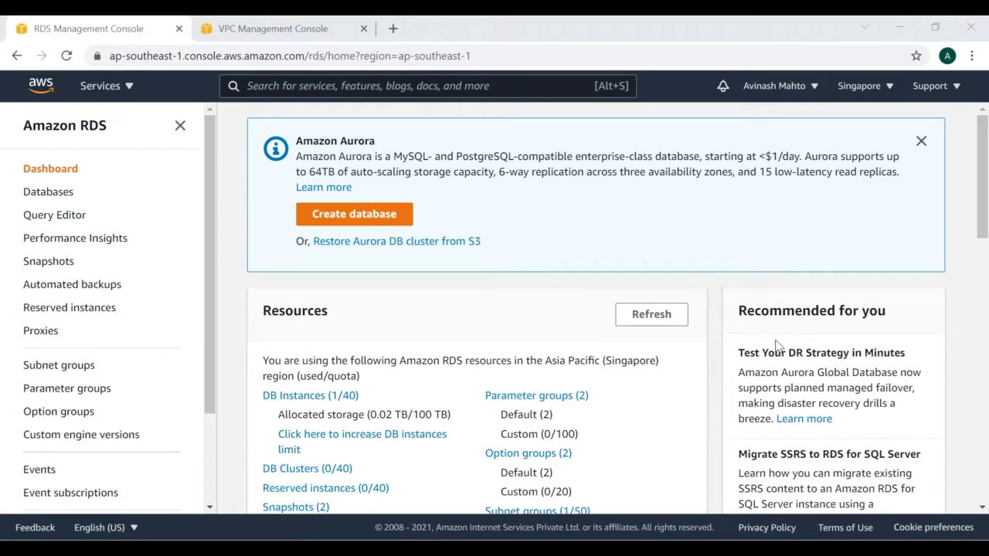
Open the RDS database list and start creating a new database
{"action": "left_click", "coordinate": [922, 142]}
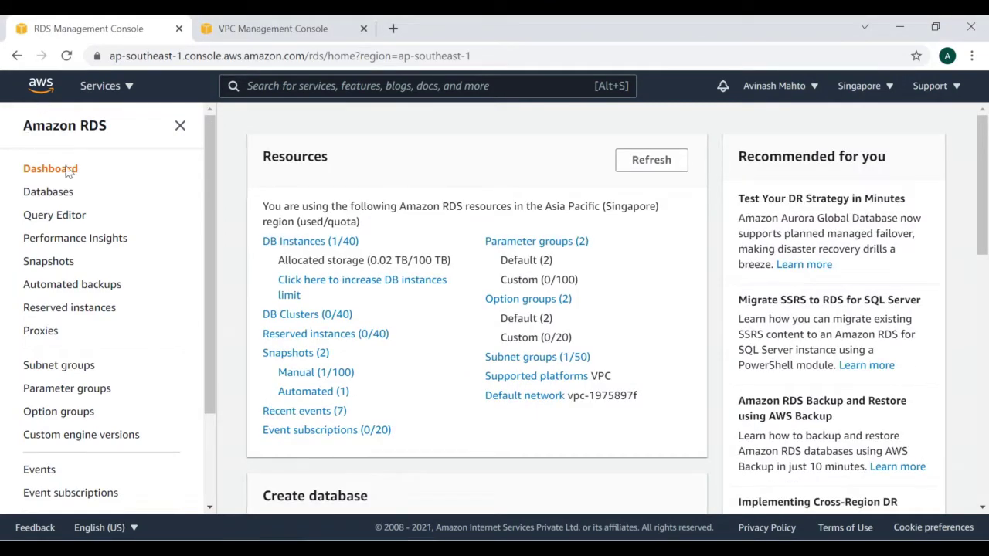
{"action": "left_click", "coordinate": [108, 90]}
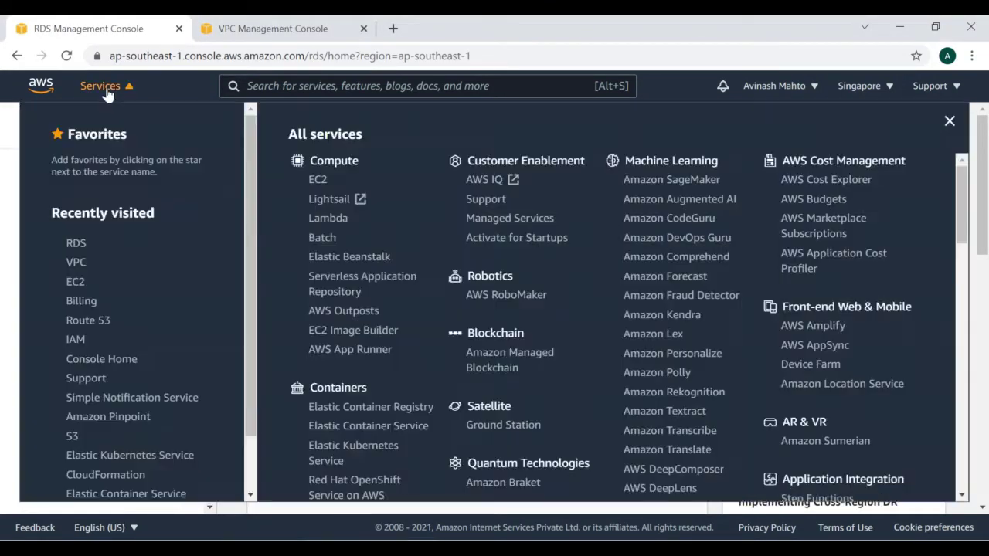
{"action": "left_click", "coordinate": [76, 244]}
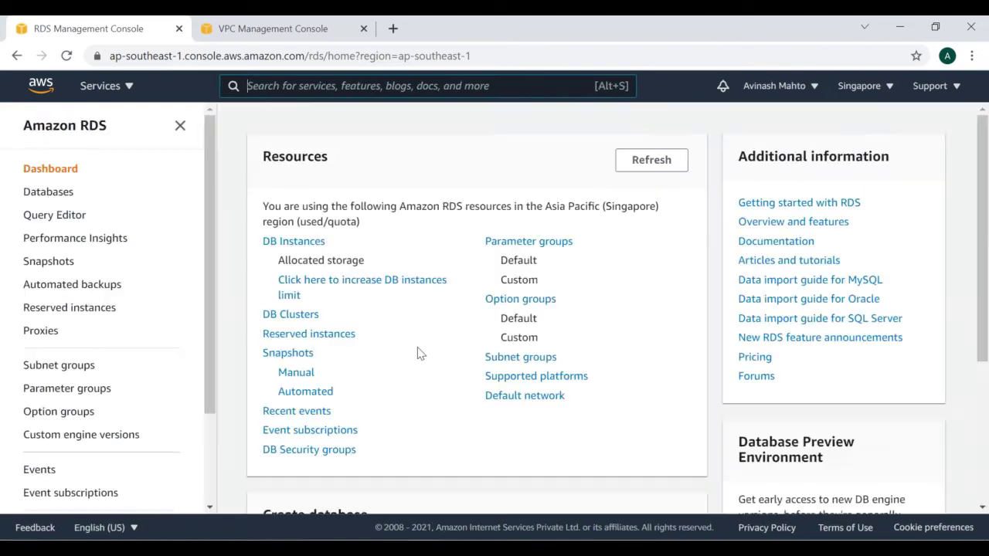
{"action": "left_click", "coordinate": [57, 195]}
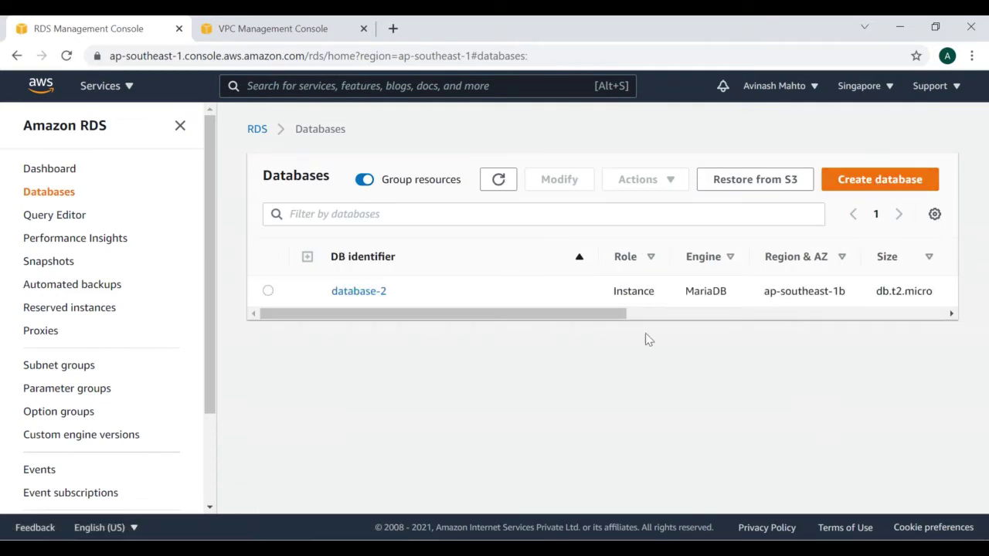
{"action": "left_click", "coordinate": [858, 184]}
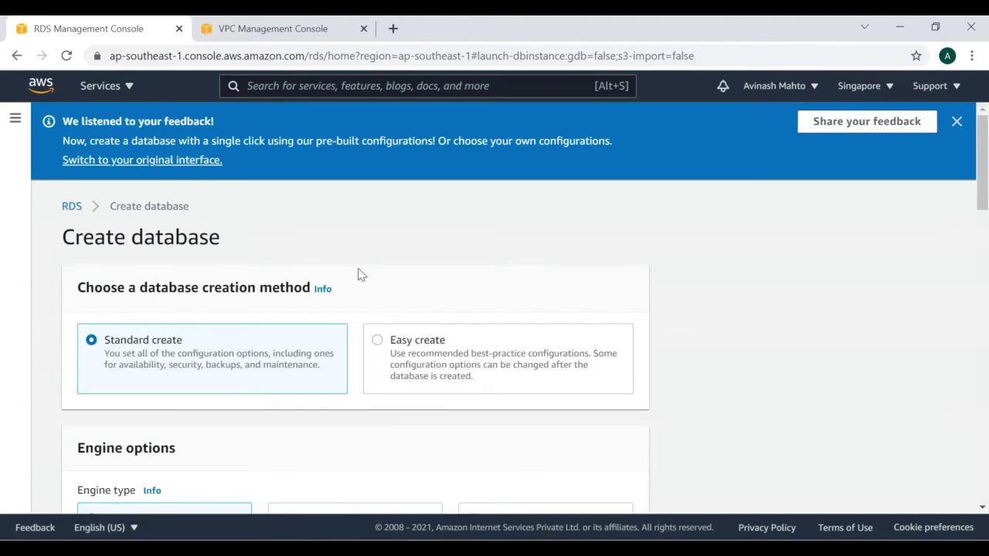
Choose MariaDB as the engine type with version MariaDB 10.5.12
{"action": "scroll", "coordinate": [362, 275], "scroll_direction": "down", "scroll_amount": 3}
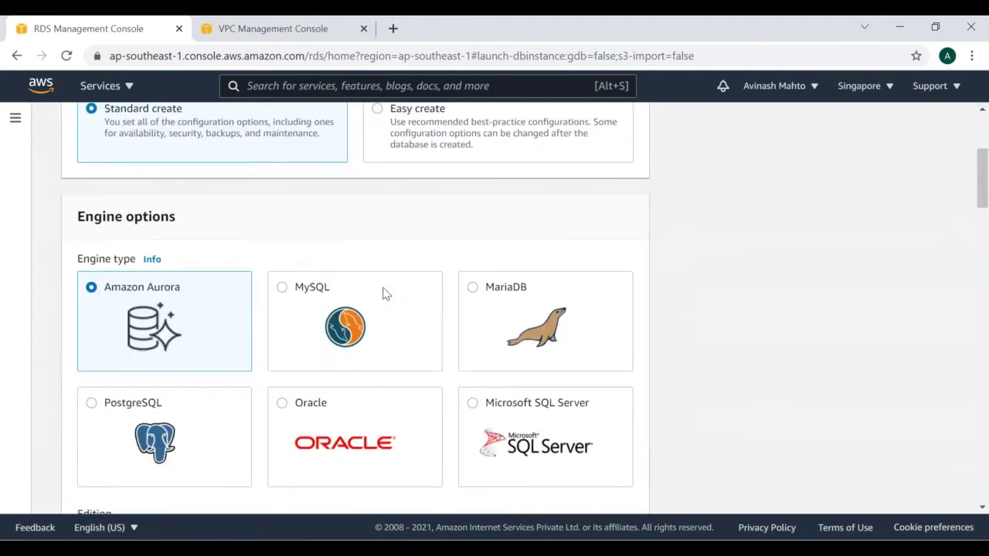
{"action": "left_click", "coordinate": [473, 288]}
{"action": "scroll", "coordinate": [500, 300], "scroll_direction": "up", "scroll_amount": 3}
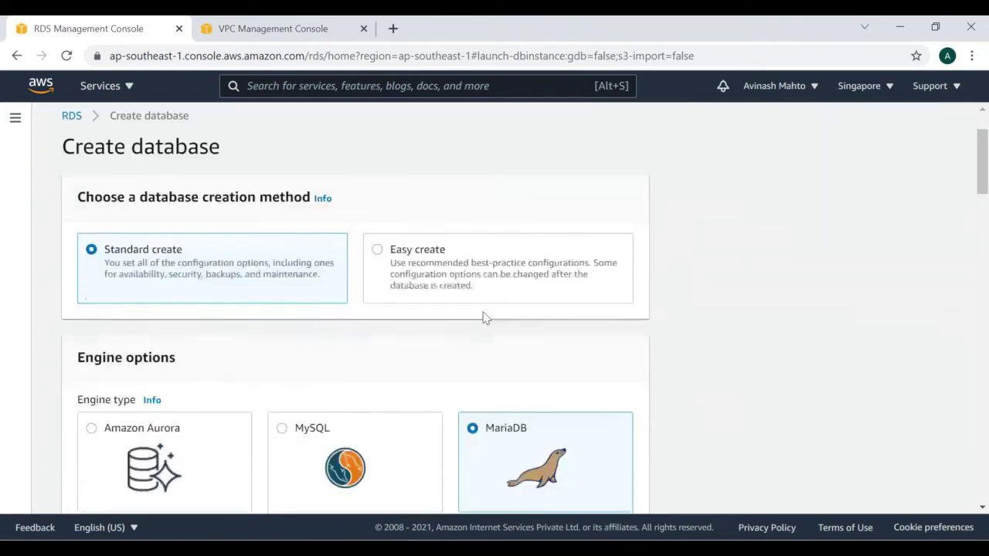
{"action": "scroll", "coordinate": [485, 317], "scroll_direction": "down", "scroll_amount": 4}
{"action": "scroll", "coordinate": [440, 309], "scroll_direction": "down", "scroll_amount": 1}
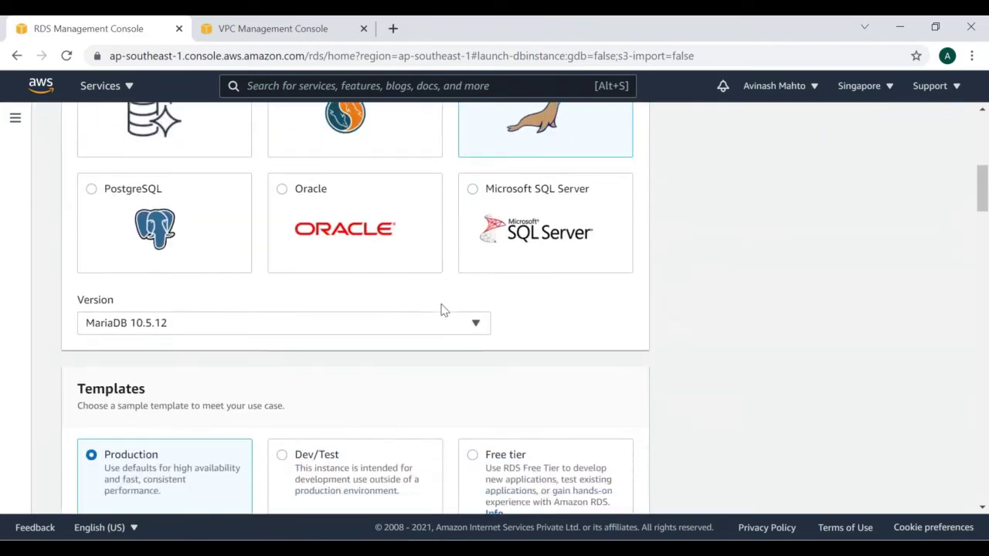
{"action": "scroll", "coordinate": [441, 309], "scroll_direction": "down", "scroll_amount": 2}
{"action": "scroll", "coordinate": [443, 304], "scroll_direction": "up", "scroll_amount": 1}
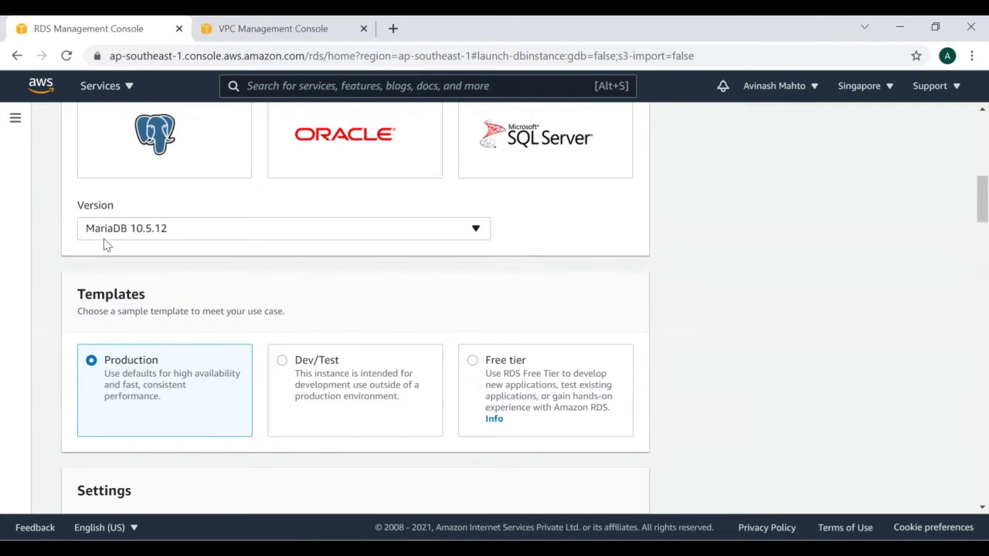
{"action": "left_click", "coordinate": [240, 236]}
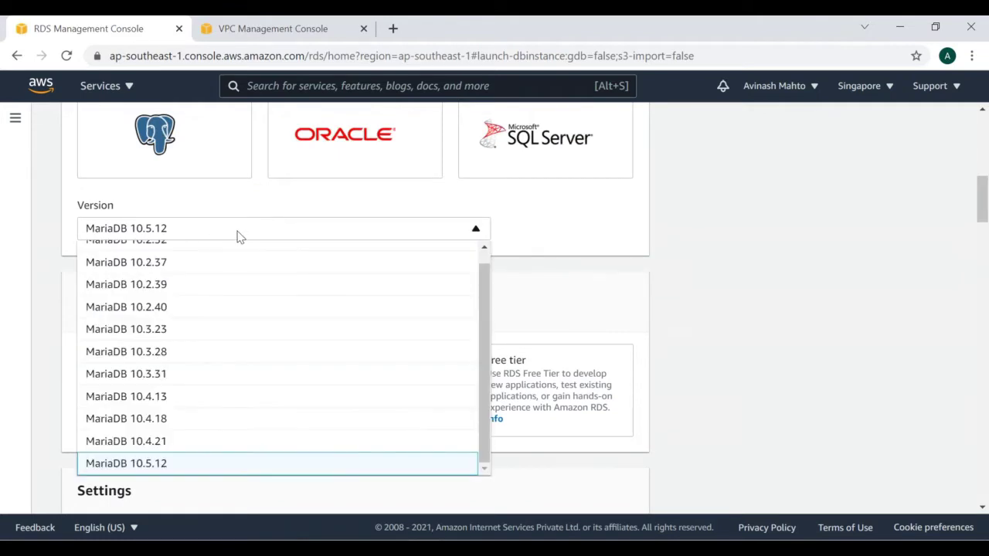
{"action": "left_click", "coordinate": [166, 467]}
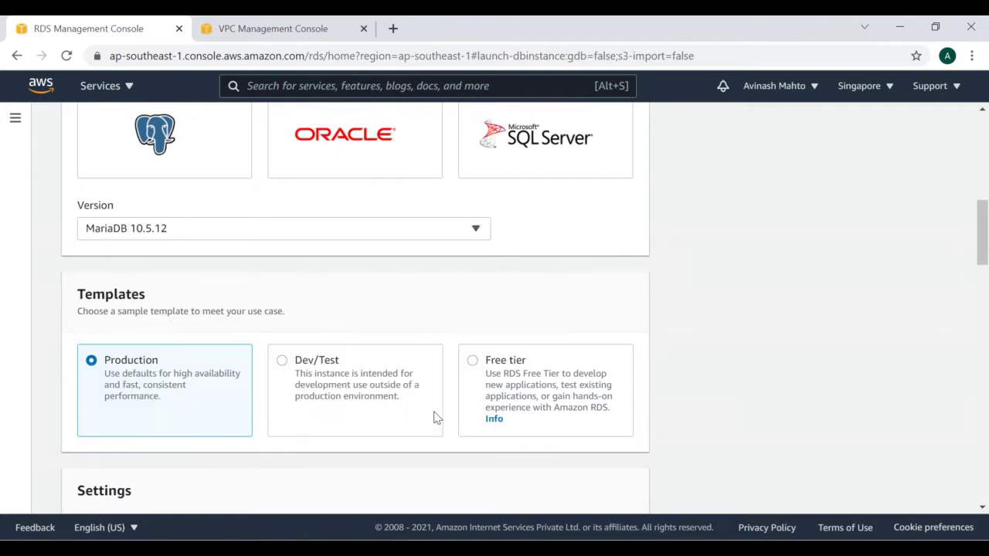
Choose the Free tier template and set the DB instance identifier to database-5
{"action": "scroll", "coordinate": [543, 334], "scroll_direction": "down", "scroll_amount": 2}
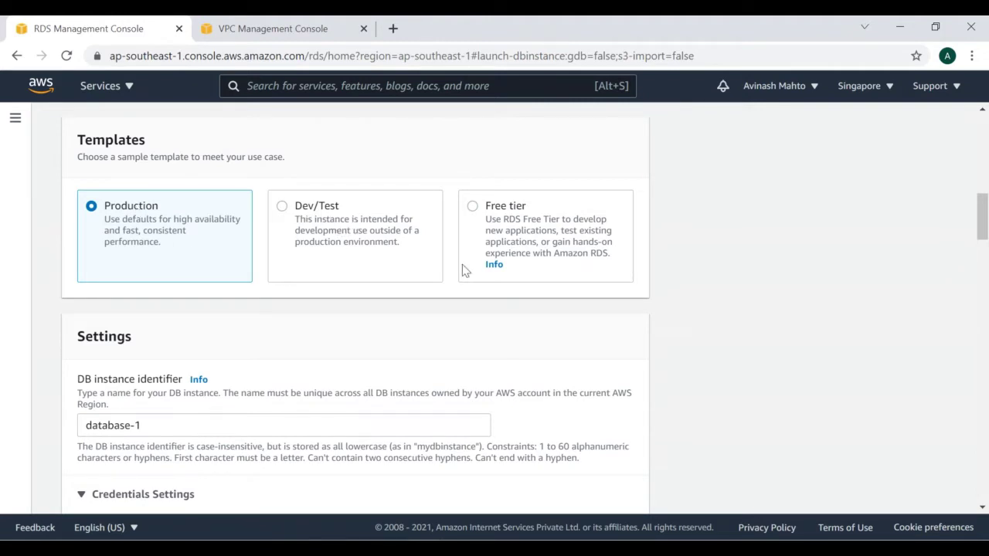
{"action": "left_click", "coordinate": [513, 252]}
{"action": "scroll", "coordinate": [404, 311], "scroll_direction": "down", "scroll_amount": 3}
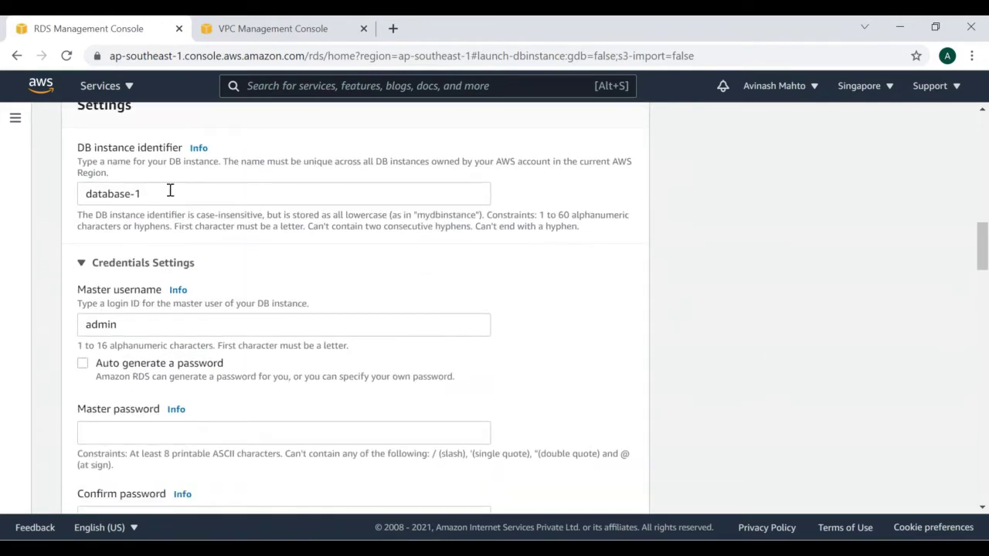
{"action": "left_click", "coordinate": [166, 193]}
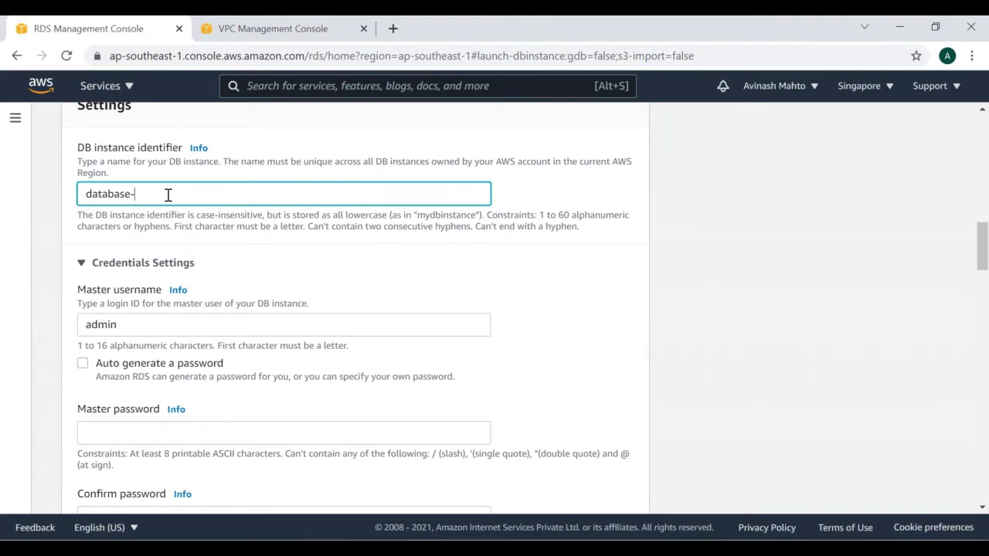
{"action": "type", "text": "5"}
{"action": "scroll", "coordinate": [268, 250], "scroll_direction": "down", "scroll_amount": 1}
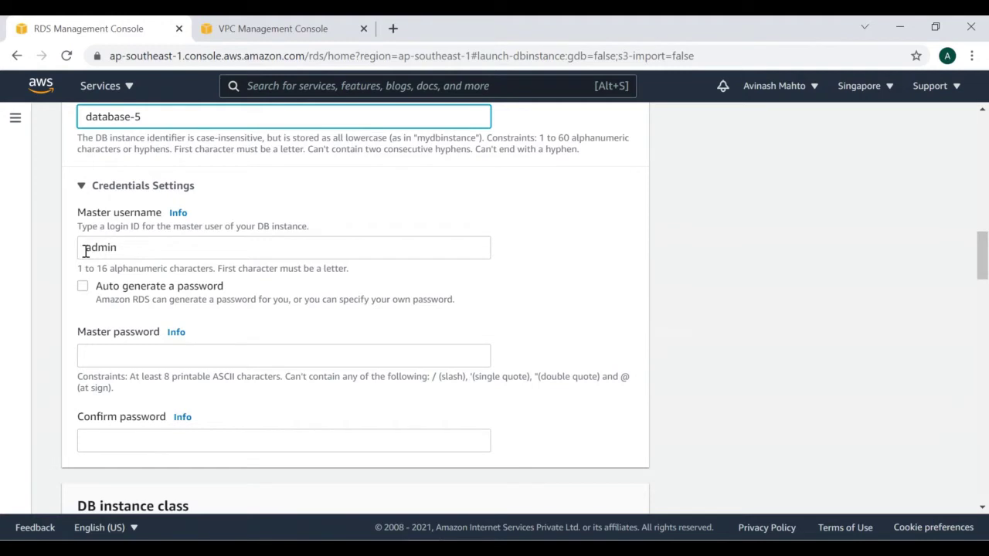
Keep the master username admin, then enter the master password and repeat it in the confirmation field
{"action": "left_click", "coordinate": [84, 249]}
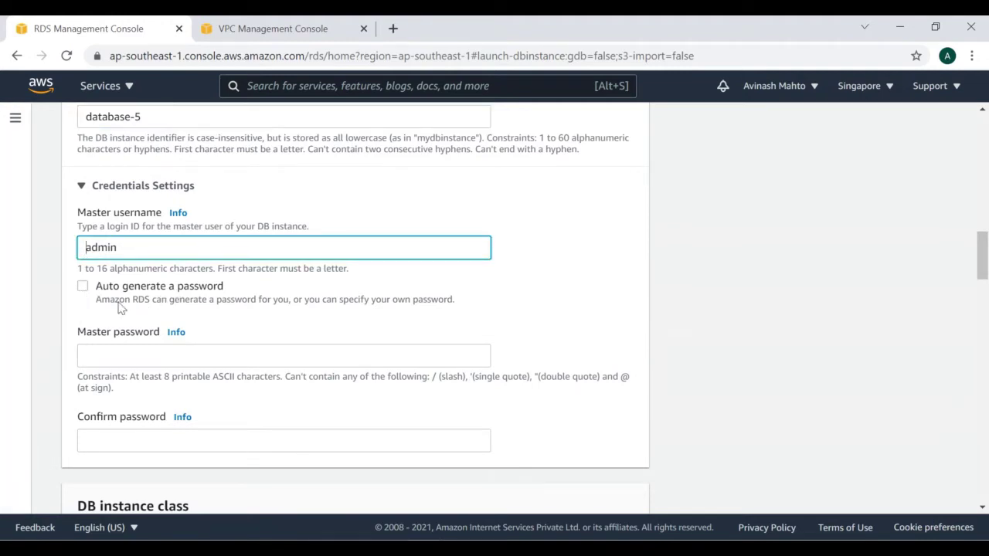
{"action": "left_click", "coordinate": [115, 356]}
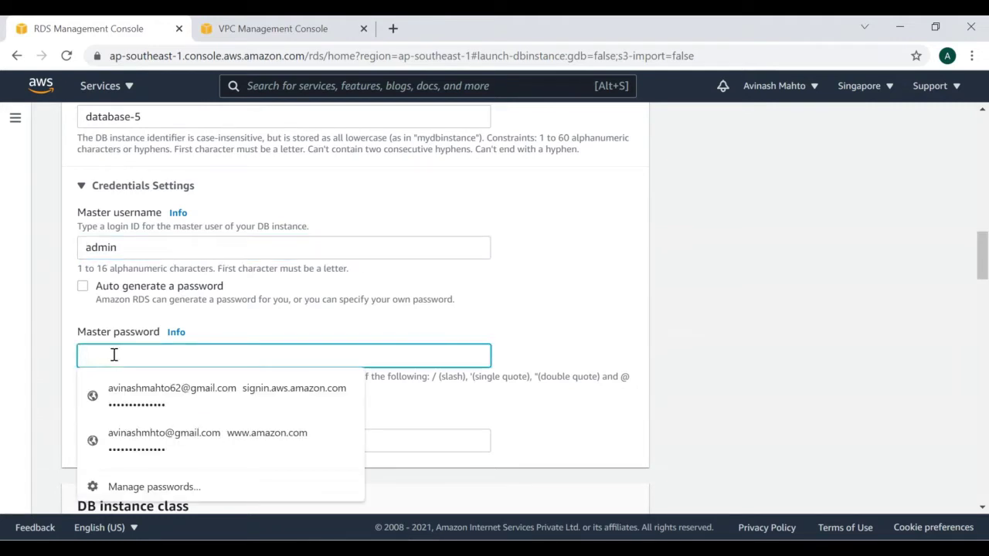
{"action": "type", "text": "••"}
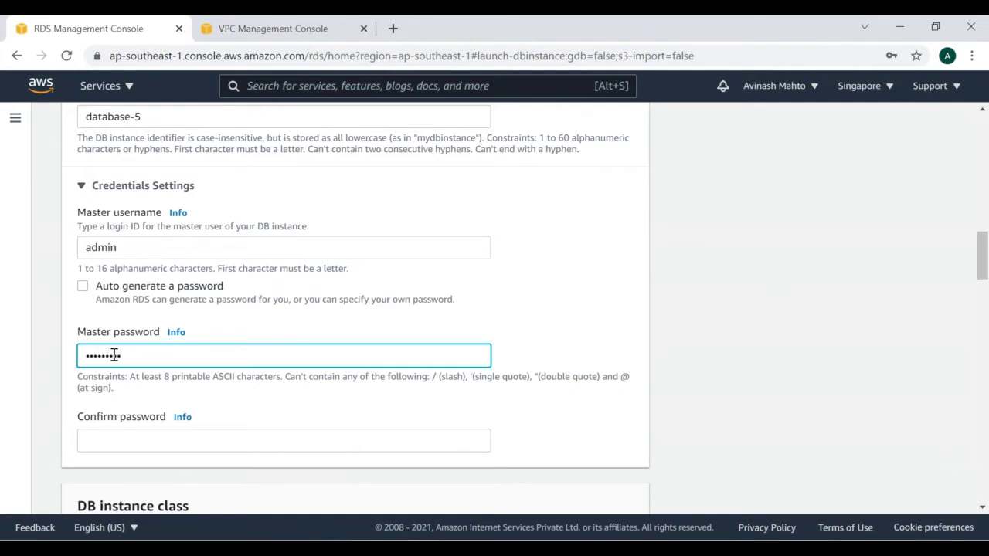
{"action": "key", "text": "Tab"}
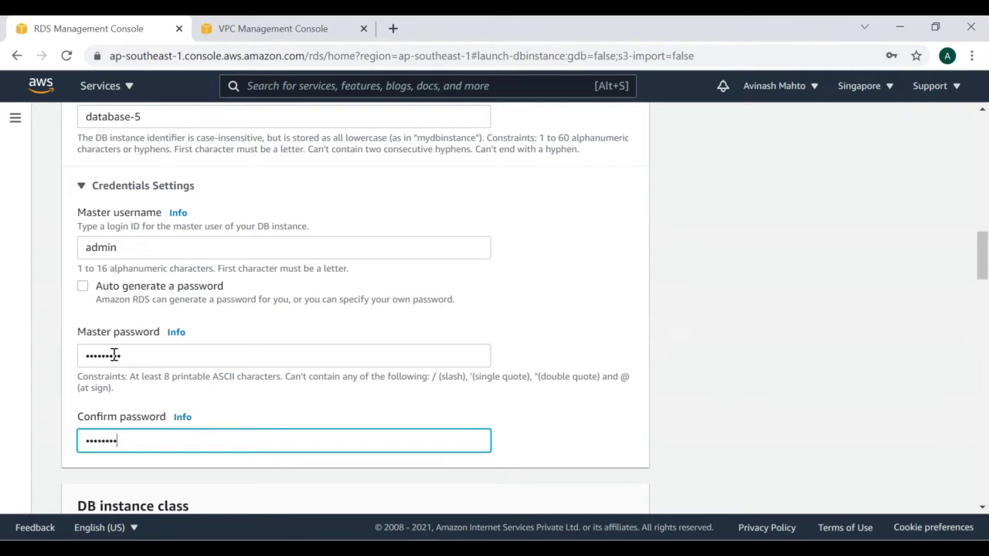
{"action": "scroll", "coordinate": [554, 417], "scroll_direction": "down", "scroll_amount": 2}
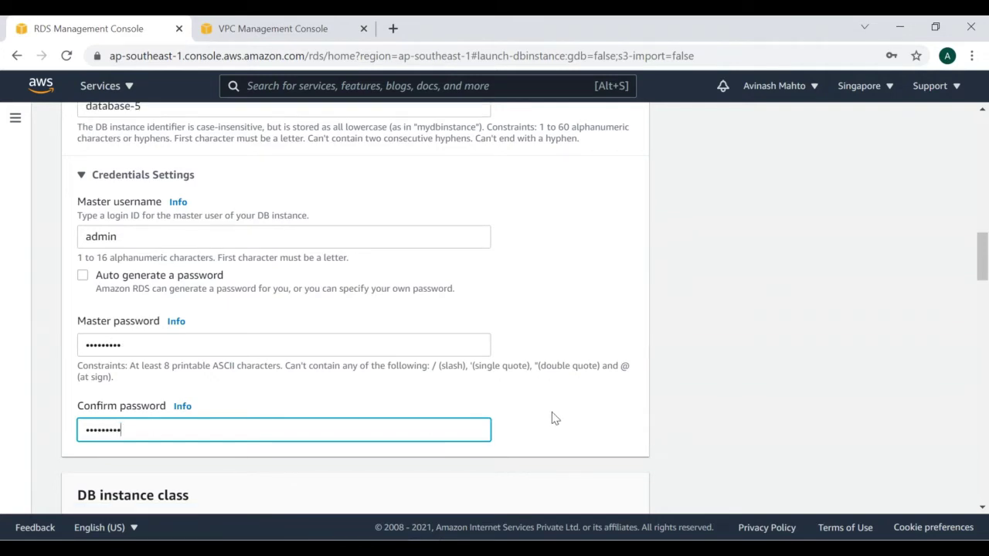
{"action": "left_click", "coordinate": [546, 414]}
Review the instance class, storage, availability and VPC settings, including the subnet group choices
{"action": "scroll", "coordinate": [545, 414], "scroll_direction": "down", "scroll_amount": 2}
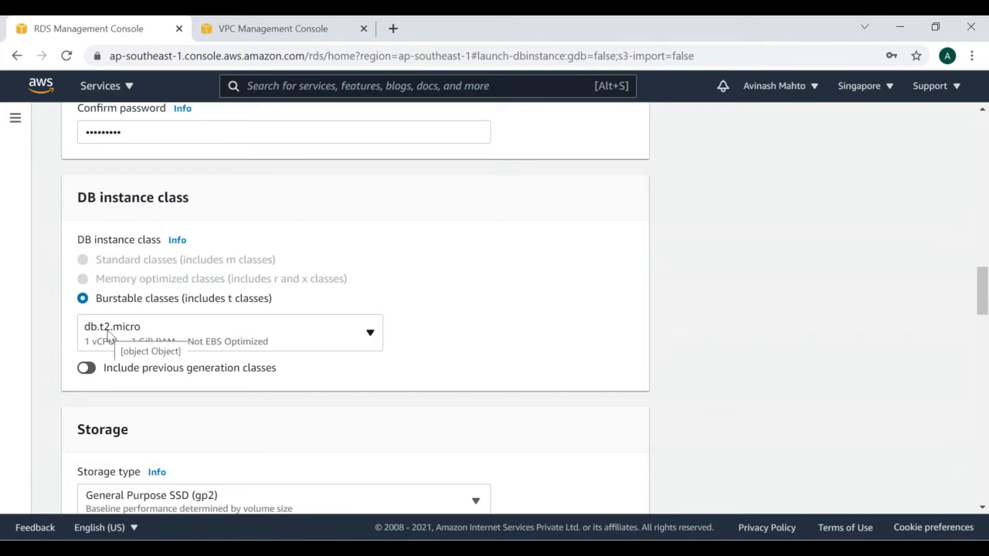
{"action": "scroll", "coordinate": [549, 357], "scroll_direction": "down", "scroll_amount": 3}
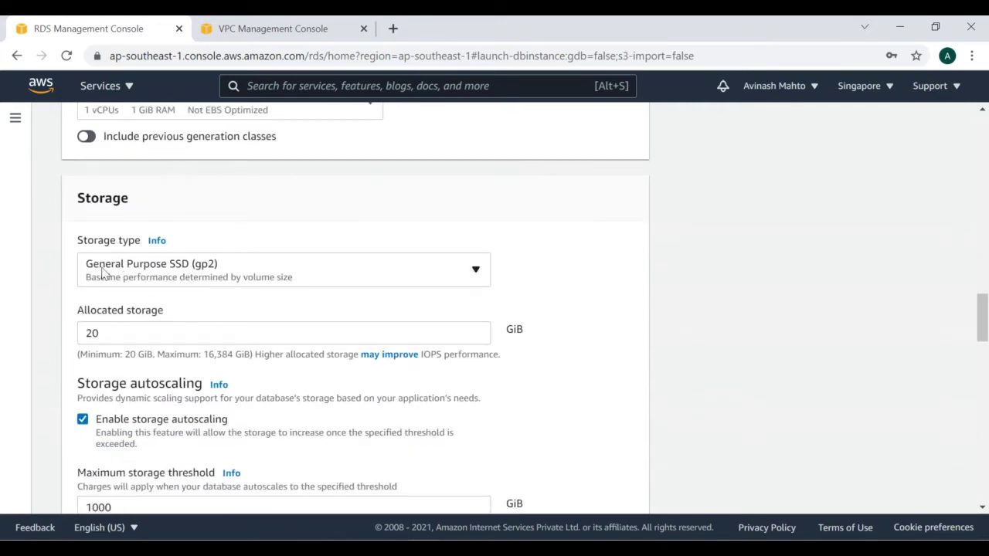
{"action": "left_click", "coordinate": [118, 333]}
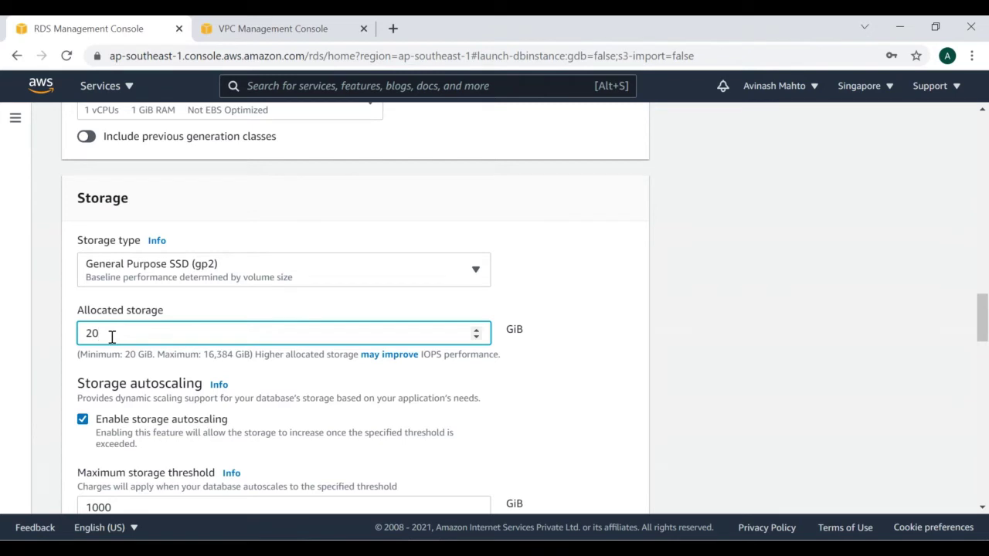
{"action": "scroll", "coordinate": [537, 408], "scroll_direction": "down", "scroll_amount": 1}
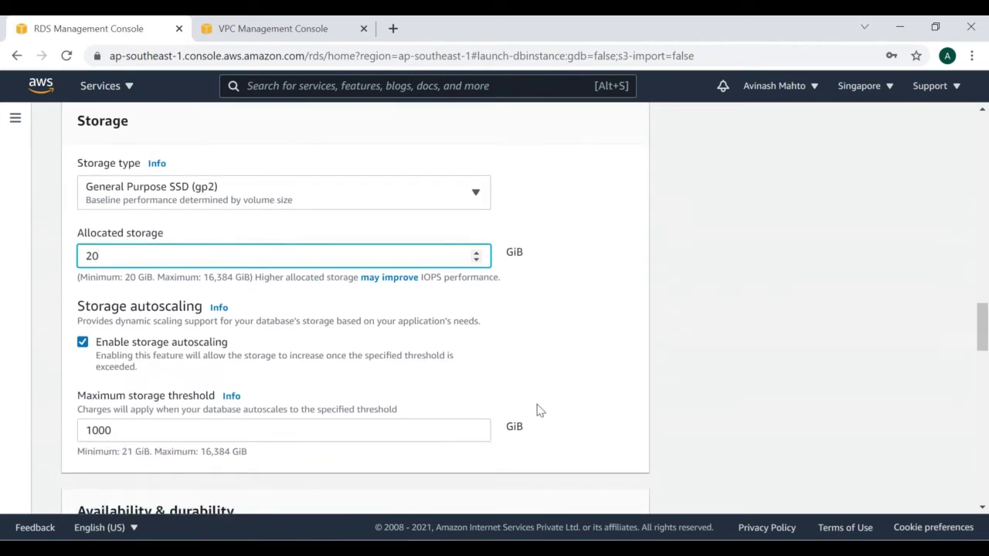
{"action": "scroll", "coordinate": [543, 412], "scroll_direction": "down", "scroll_amount": 2}
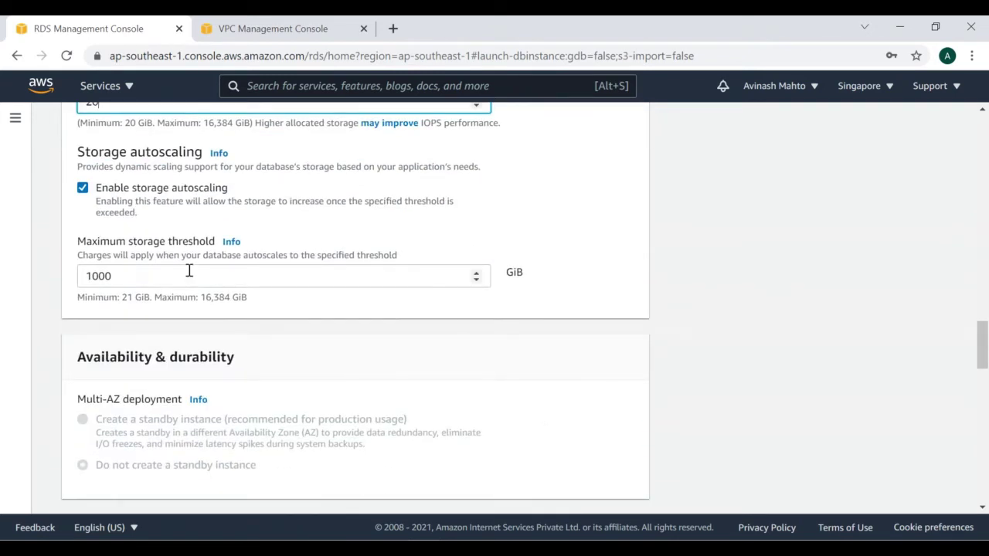
{"action": "scroll", "coordinate": [253, 318], "scroll_direction": "down", "scroll_amount": 2}
{"action": "scroll", "coordinate": [262, 325], "scroll_direction": "down", "scroll_amount": 3}
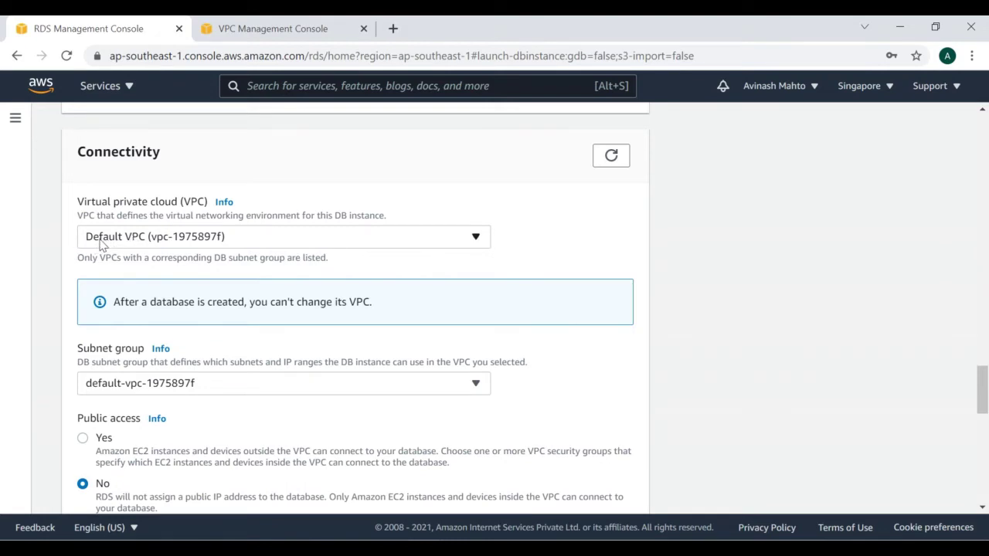
{"action": "scroll", "coordinate": [295, 320], "scroll_direction": "down", "scroll_amount": 2}
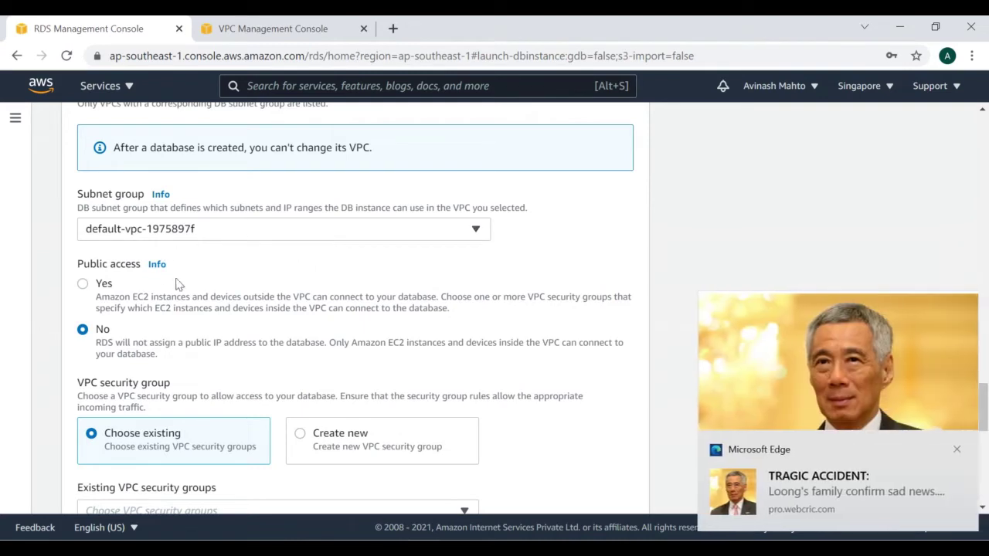
{"action": "left_click", "coordinate": [255, 230]}
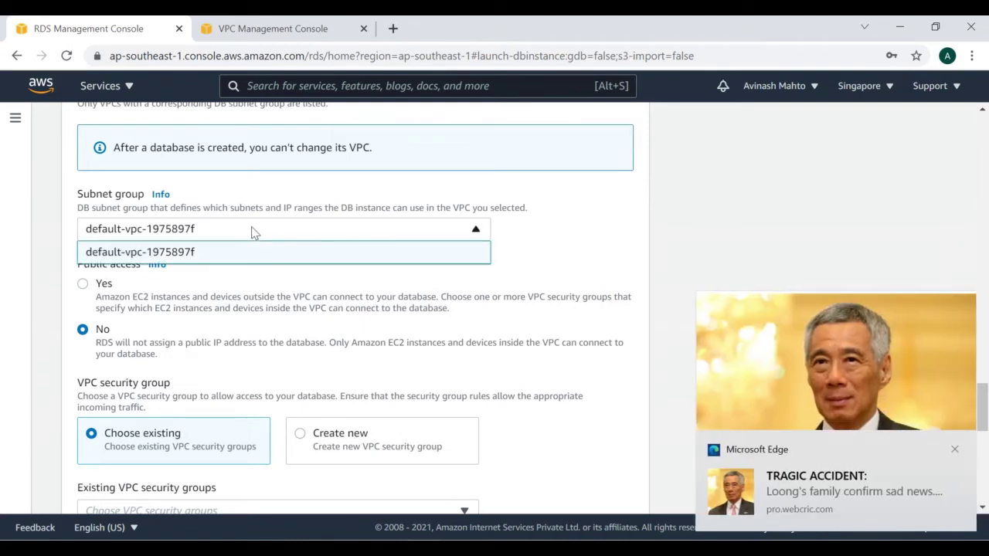
{"action": "left_click", "coordinate": [569, 248]}
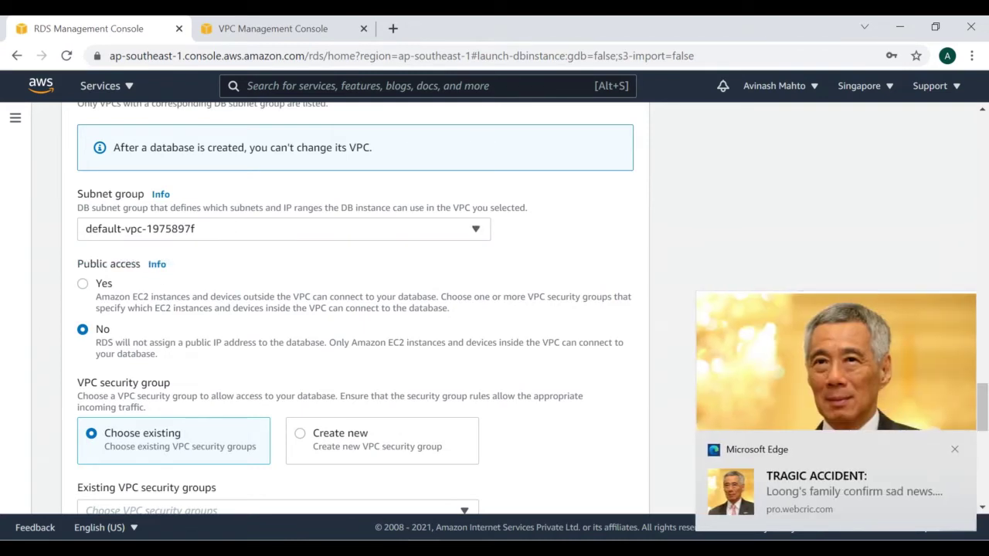
{"action": "left_click", "coordinate": [954, 450]}
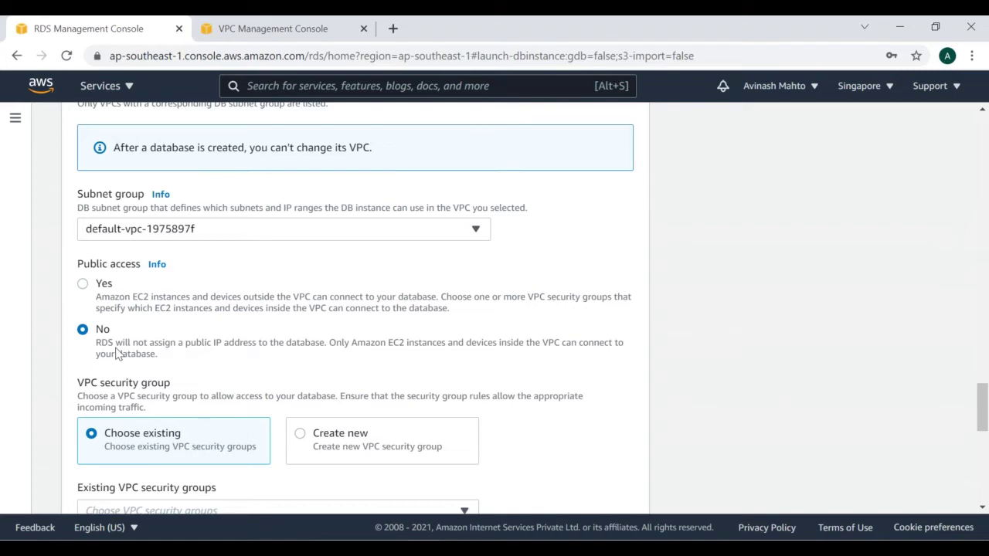
Replace the default VPC security group with the existing jenkins group
{"action": "scroll", "coordinate": [167, 348], "scroll_direction": "down", "scroll_amount": 3}
{"action": "scroll", "coordinate": [204, 376], "scroll_direction": "up", "scroll_amount": 3}
{"action": "scroll", "coordinate": [317, 356], "scroll_direction": "down", "scroll_amount": 2}
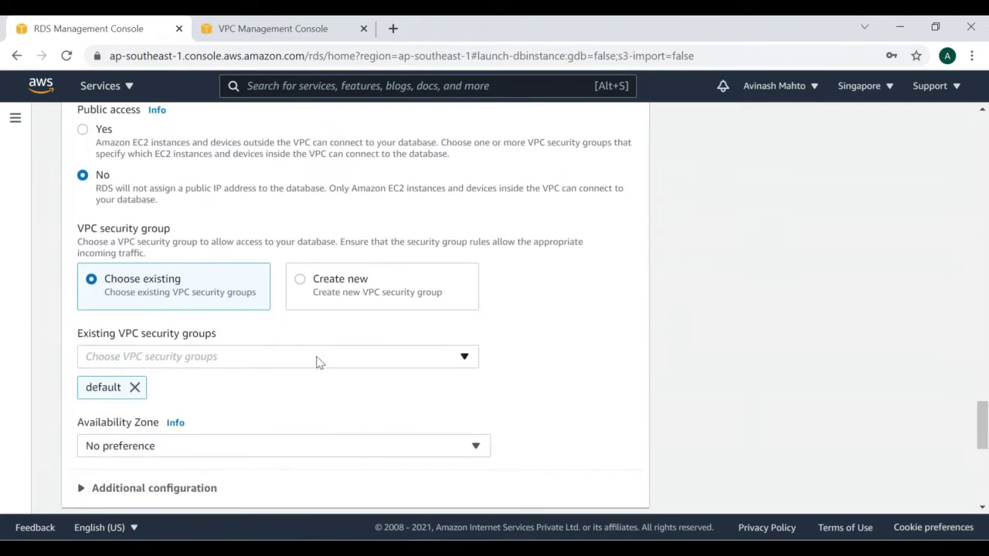
{"action": "left_click", "coordinate": [135, 388]}
{"action": "left_click", "coordinate": [165, 360]}
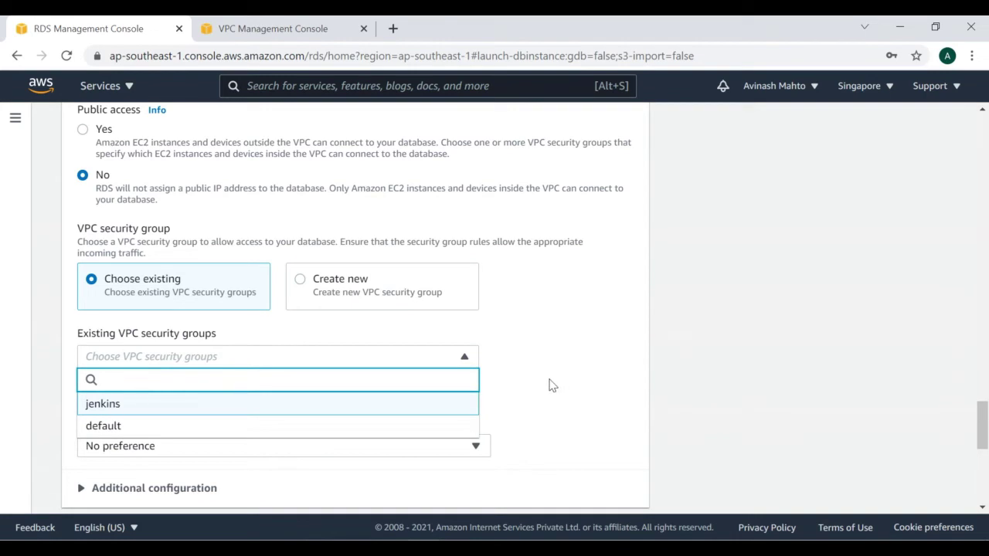
{"action": "key", "text": "Return"}
Check the Availability Zone choices and leave the selection at No preference
{"action": "scroll", "coordinate": [348, 372], "scroll_direction": "down", "scroll_amount": 2}
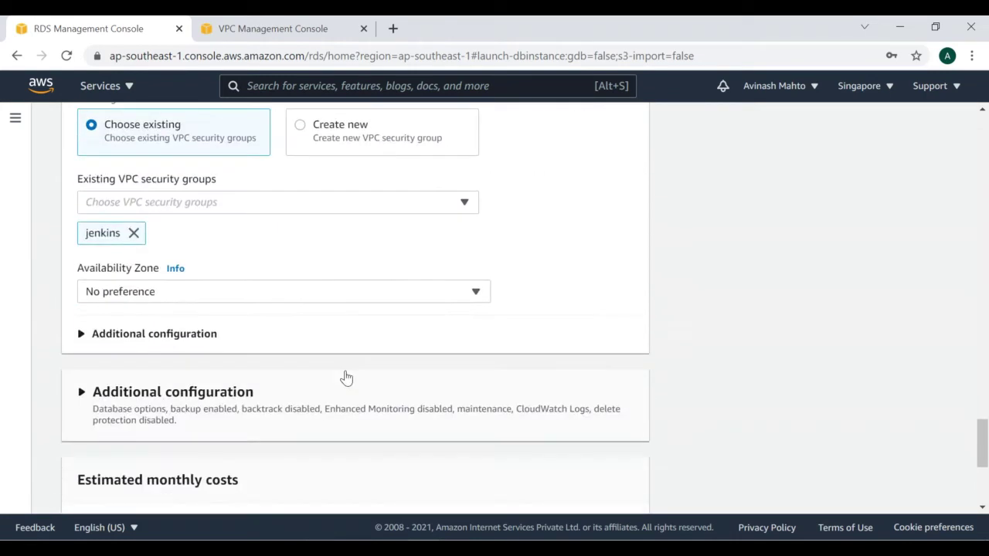
{"action": "left_click", "coordinate": [213, 298]}
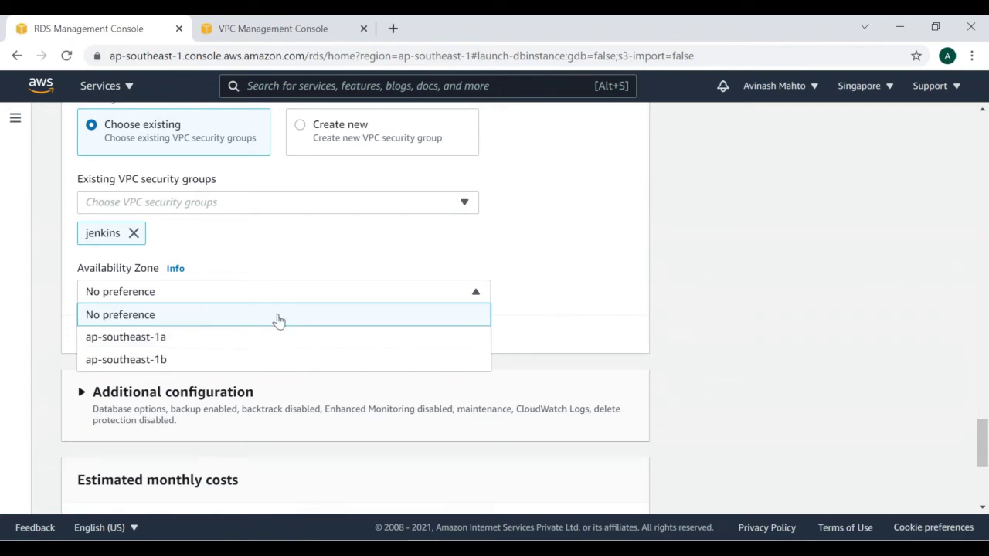
{"action": "left_click", "coordinate": [452, 300]}
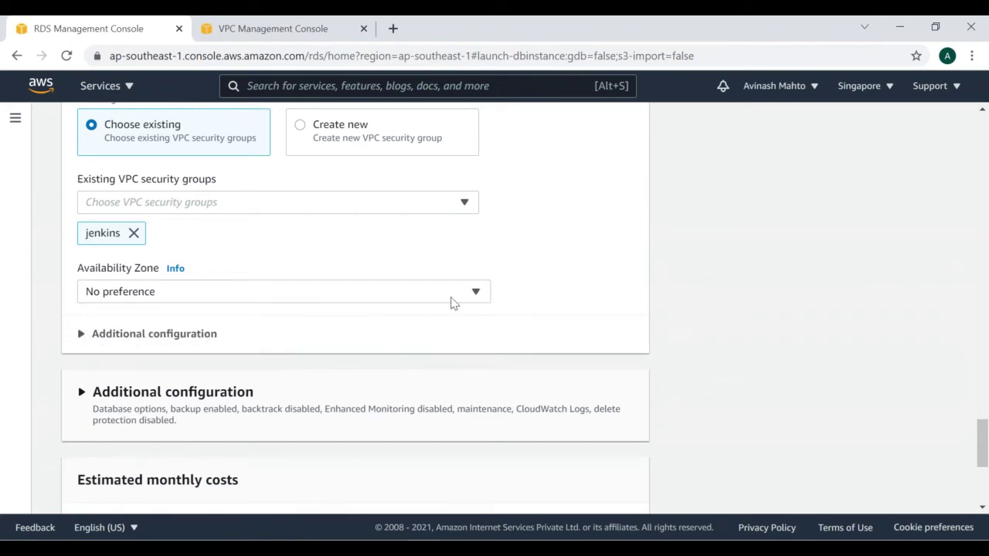
Recheck the configured settings and create the database, then dismiss the browser's offer to save the password
{"action": "scroll", "coordinate": [181, 296], "scroll_direction": "up", "scroll_amount": 15}
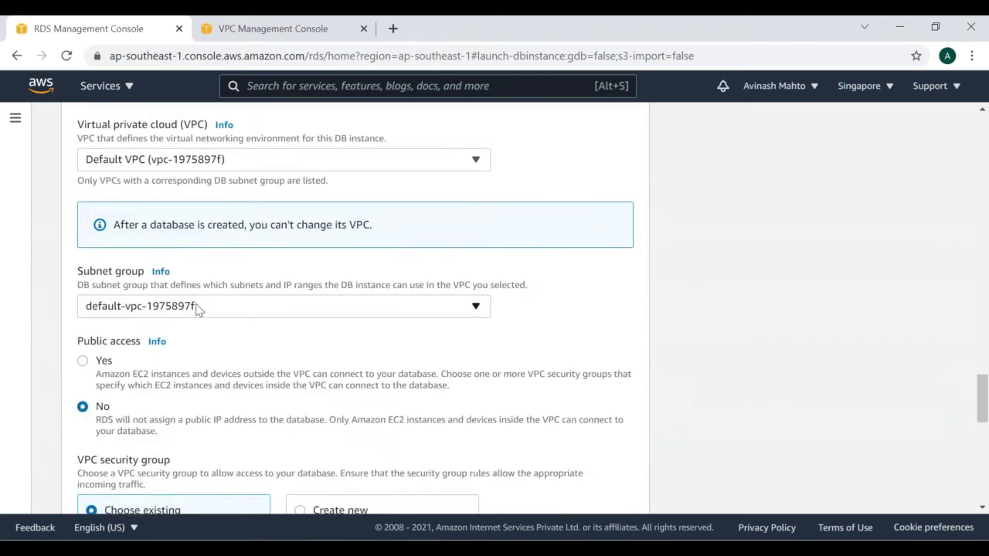
{"action": "scroll", "coordinate": [206, 346], "scroll_direction": "up", "scroll_amount": 7}
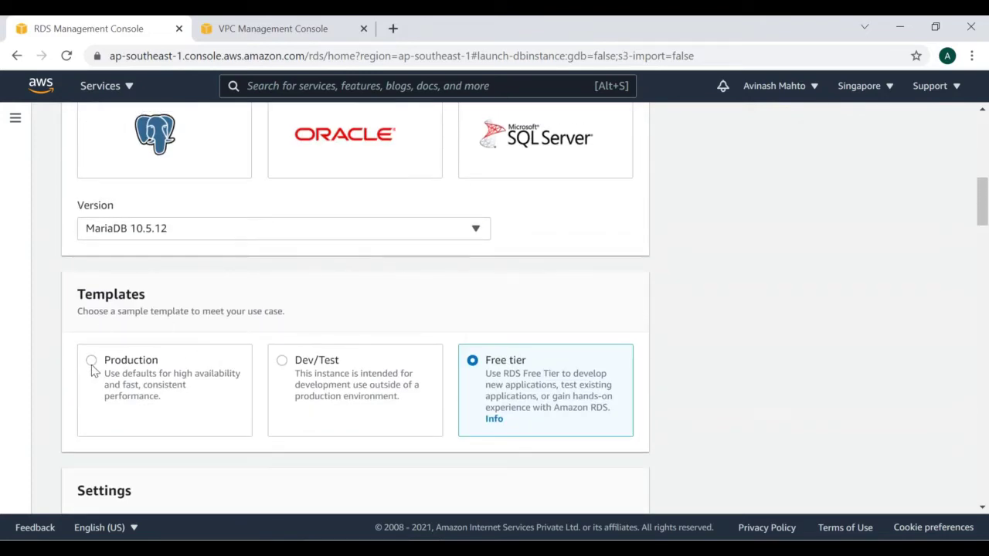
{"action": "scroll", "coordinate": [216, 430], "scroll_direction": "down", "scroll_amount": 20}
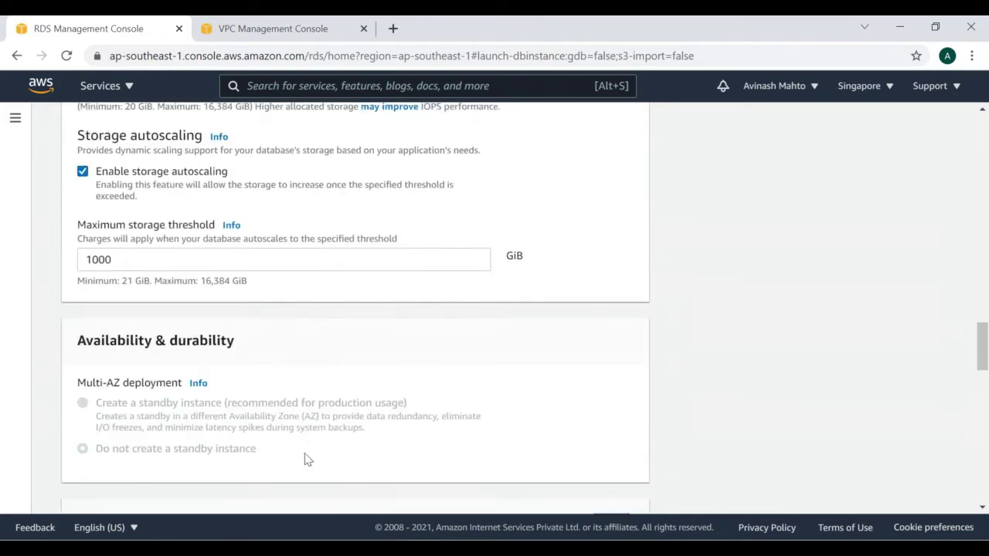
{"action": "scroll", "coordinate": [307, 461], "scroll_direction": "down", "scroll_amount": 15}
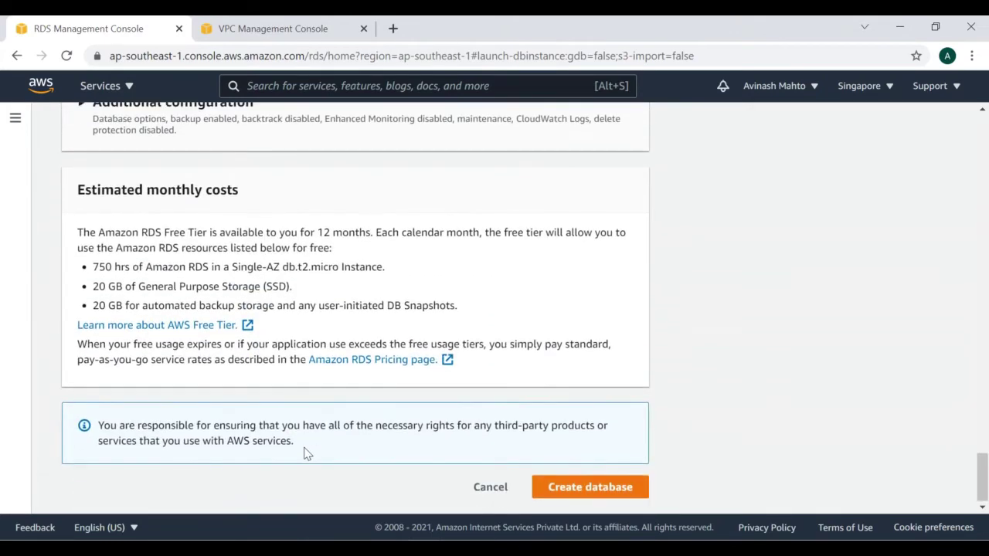
{"action": "scroll", "coordinate": [315, 437], "scroll_direction": "up", "scroll_amount": 5}
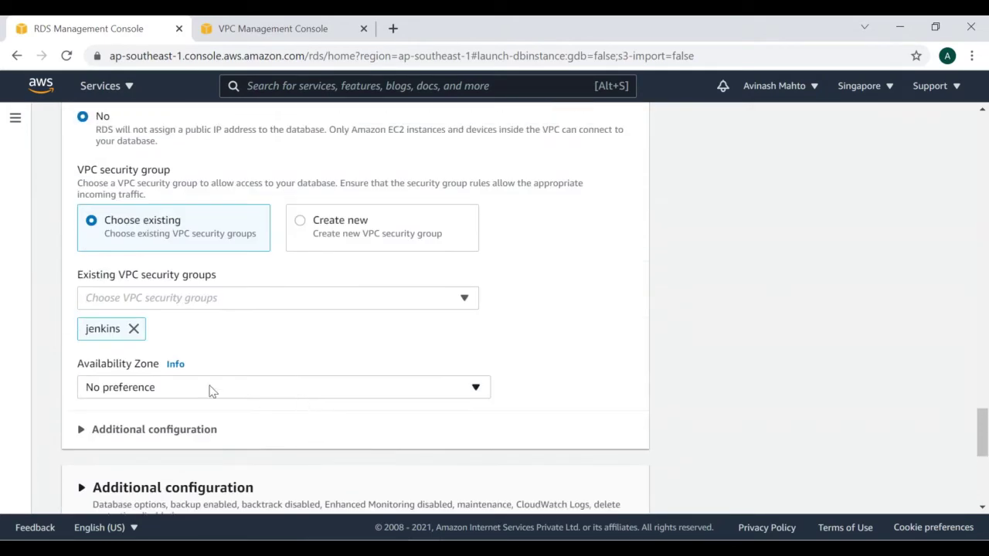
{"action": "scroll", "coordinate": [267, 395], "scroll_direction": "down", "scroll_amount": 2}
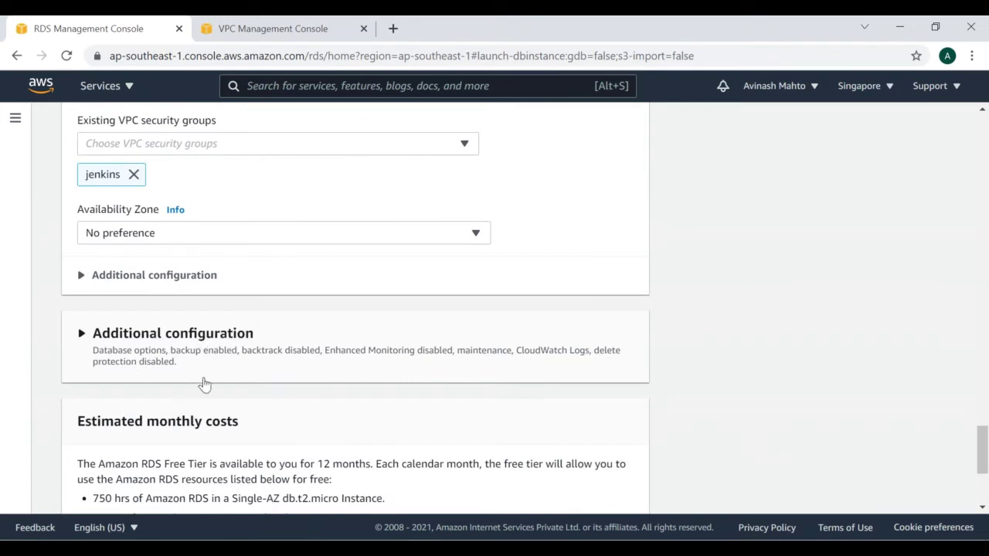
{"action": "scroll", "coordinate": [231, 379], "scroll_direction": "down", "scroll_amount": 1}
{"action": "scroll", "coordinate": [312, 366], "scroll_direction": "down", "scroll_amount": 2}
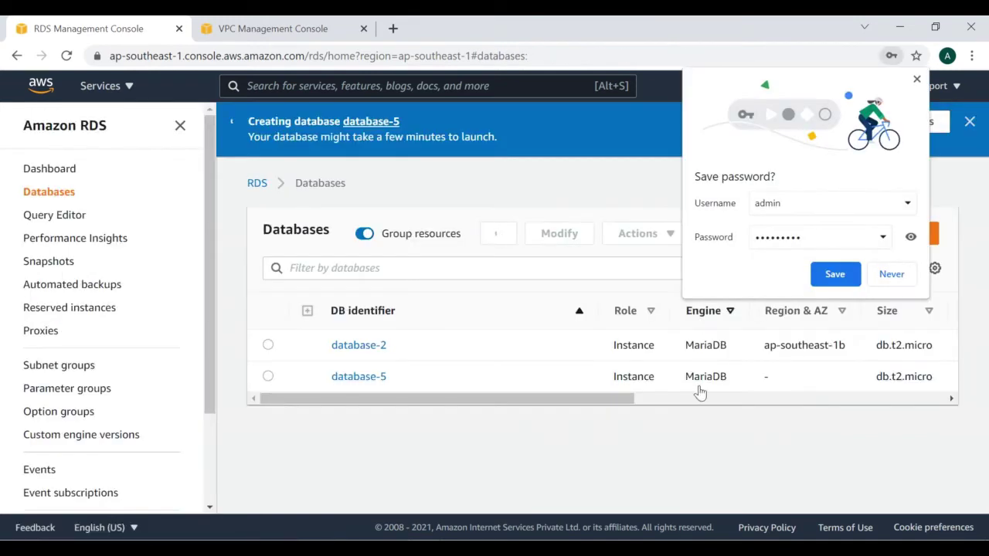
{"action": "left_click", "coordinate": [917, 79]}
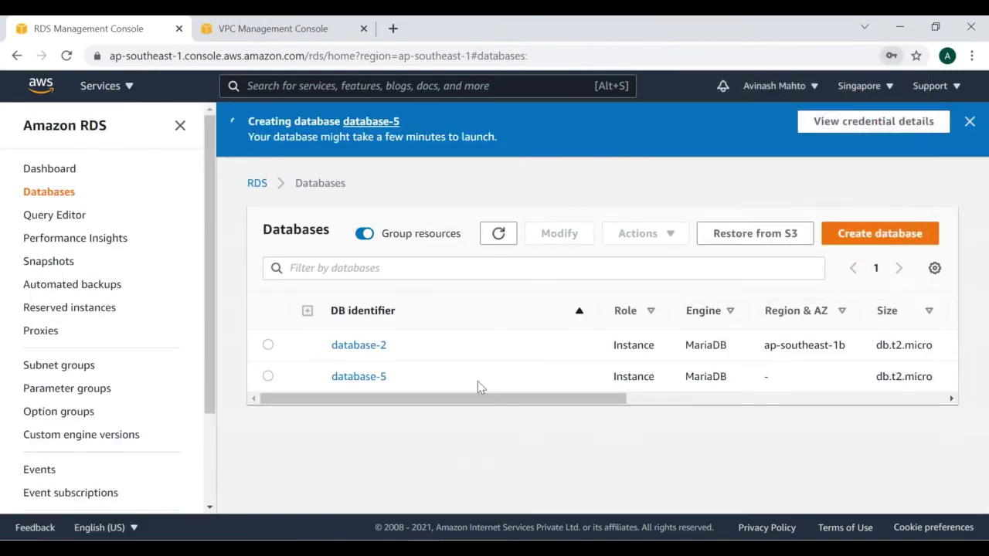
Open the details of database-5 and check its status, endpoint, port and security settings
{"action": "left_click", "coordinate": [349, 379]}
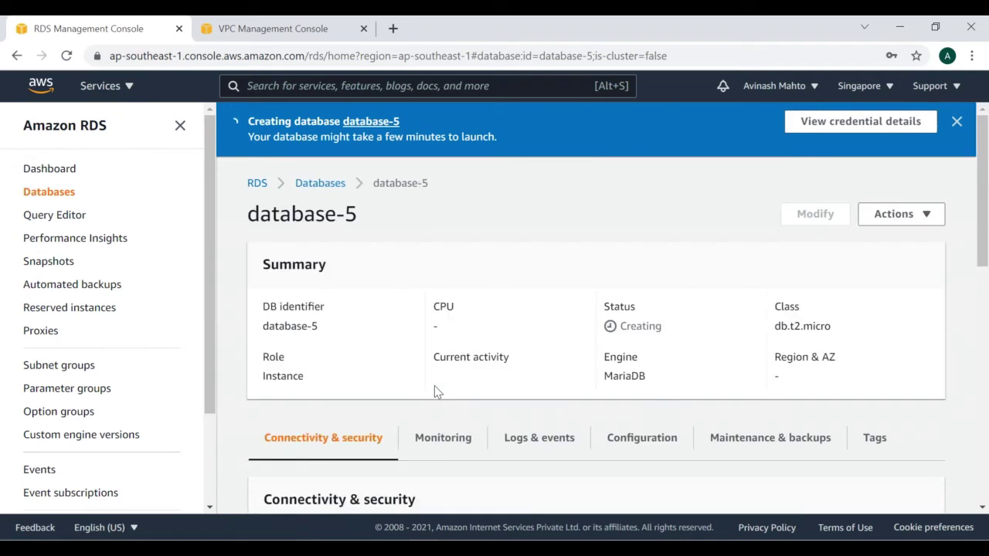
{"action": "double_click", "coordinate": [624, 324]}
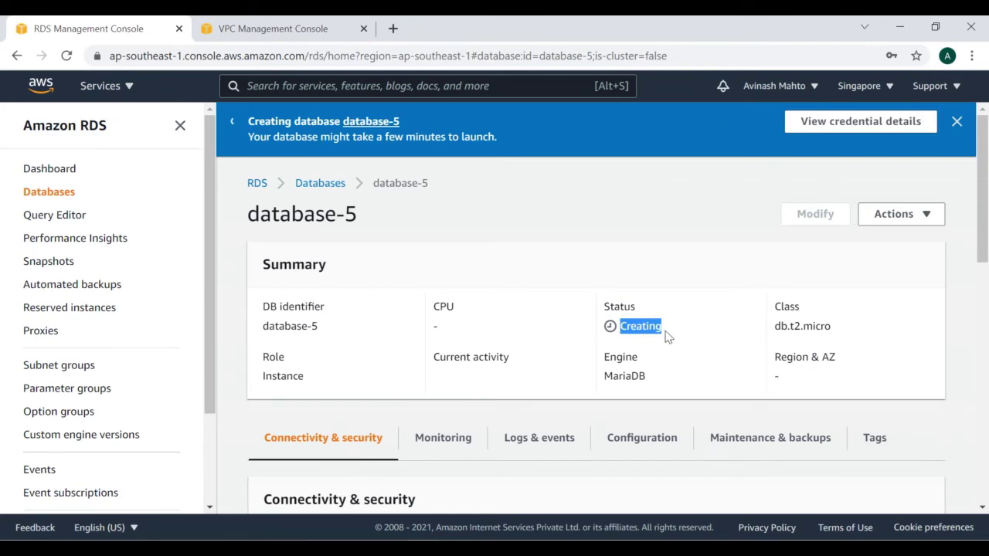
{"action": "scroll", "coordinate": [666, 337], "scroll_direction": "down", "scroll_amount": 5}
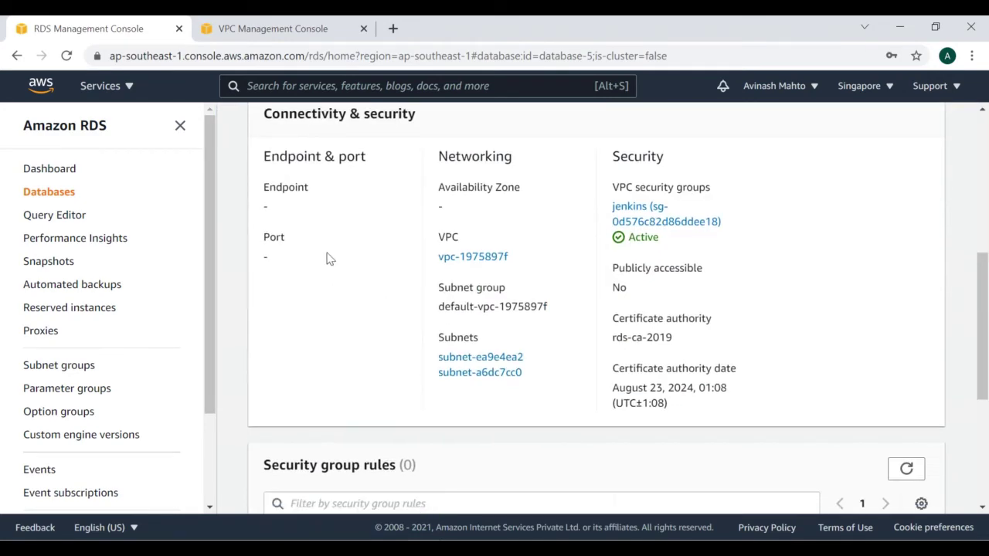
{"action": "scroll", "coordinate": [501, 355], "scroll_direction": "up", "scroll_amount": 4}
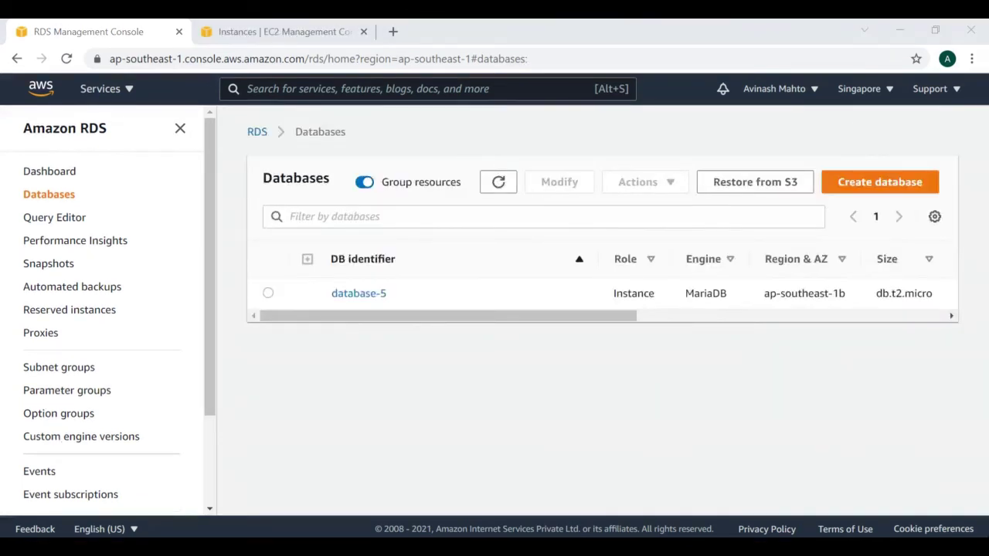
Open database-5 again to check its status, and copy its endpoint address from the connectivity details
{"action": "left_click", "coordinate": [354, 294]}
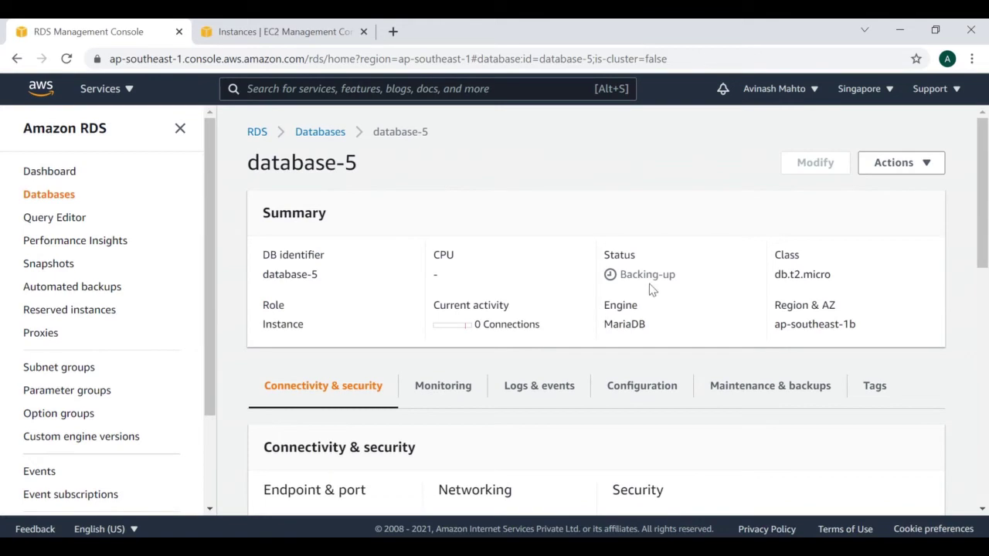
{"action": "left_click_drag", "start_coordinate": [685, 276], "coordinate": [580, 289]}
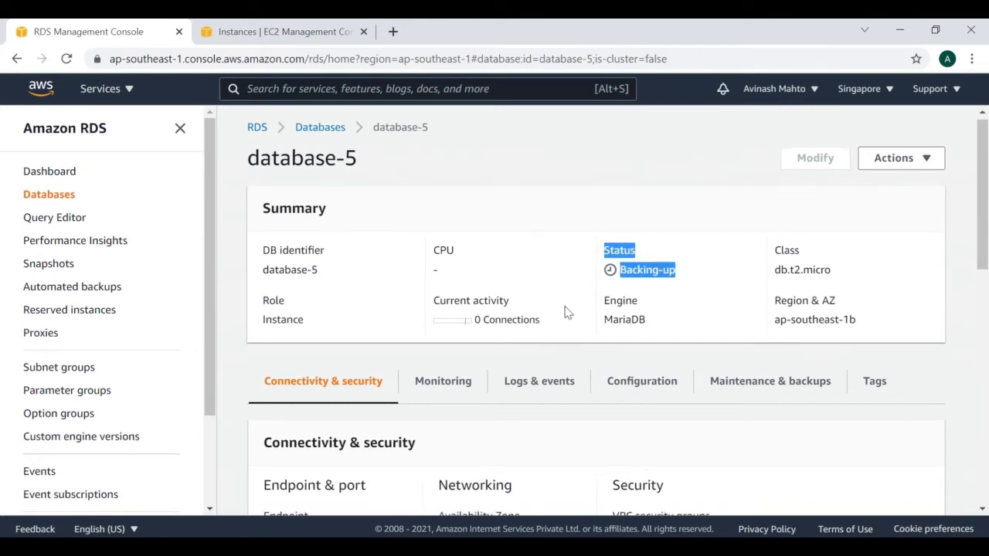
{"action": "scroll", "coordinate": [572, 317], "scroll_direction": "down", "scroll_amount": 2}
{"action": "scroll", "coordinate": [576, 327], "scroll_direction": "down", "scroll_amount": 2}
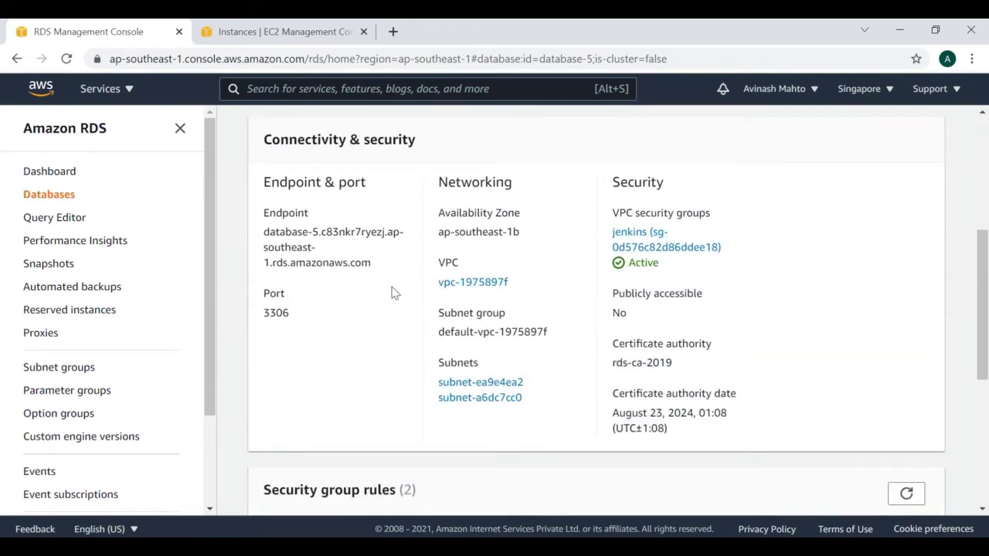
{"action": "left_click_drag", "start_coordinate": [264, 232], "coordinate": [366, 262]}
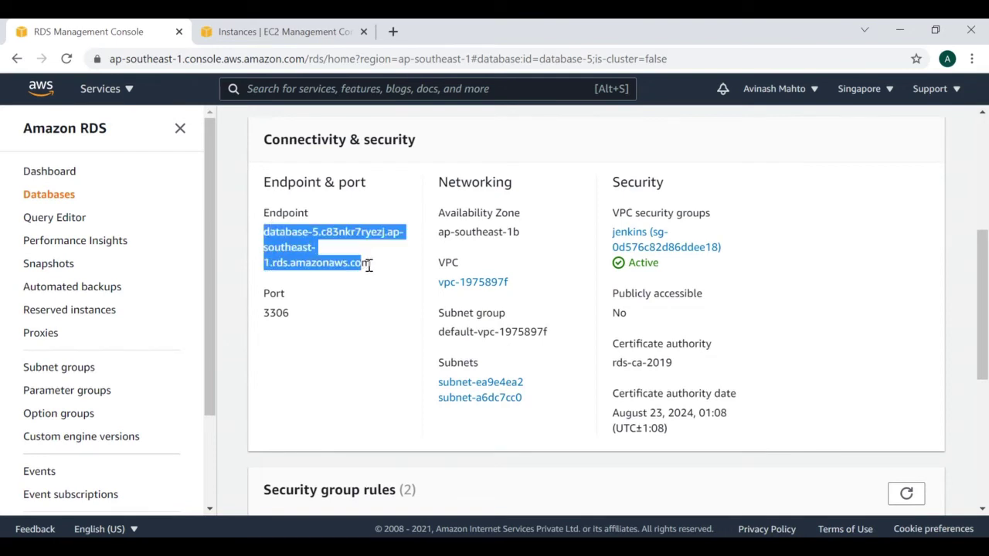
{"action": "right_click", "coordinate": [288, 232]}
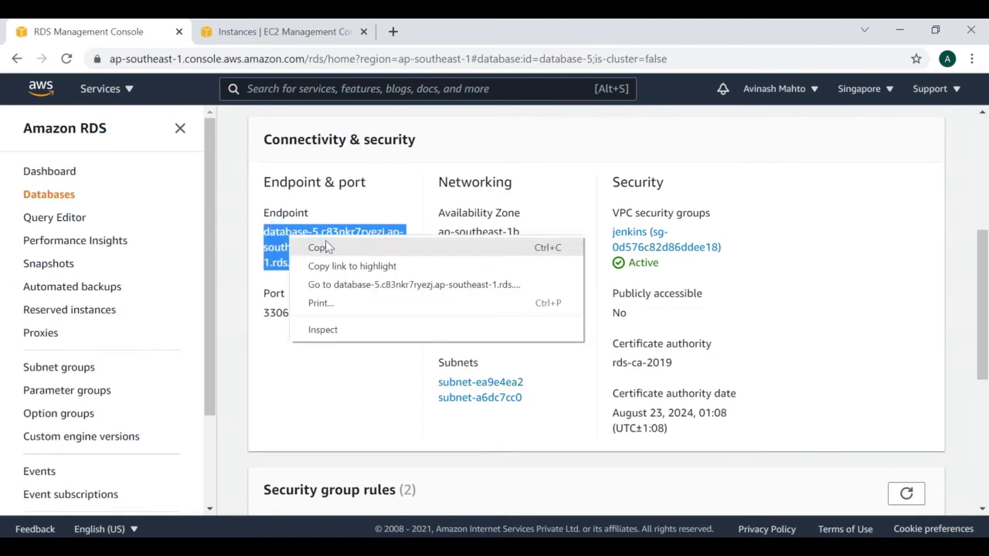
{"action": "left_click", "coordinate": [319, 248]}
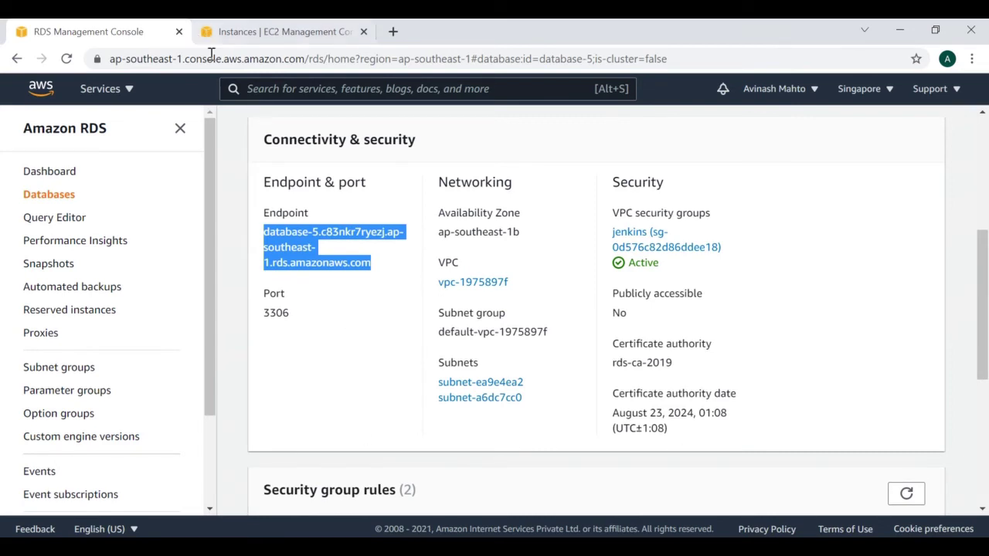
Switch to the EC2 console and open its Instances page in a new browser tab
{"action": "left_click", "coordinate": [250, 35]}
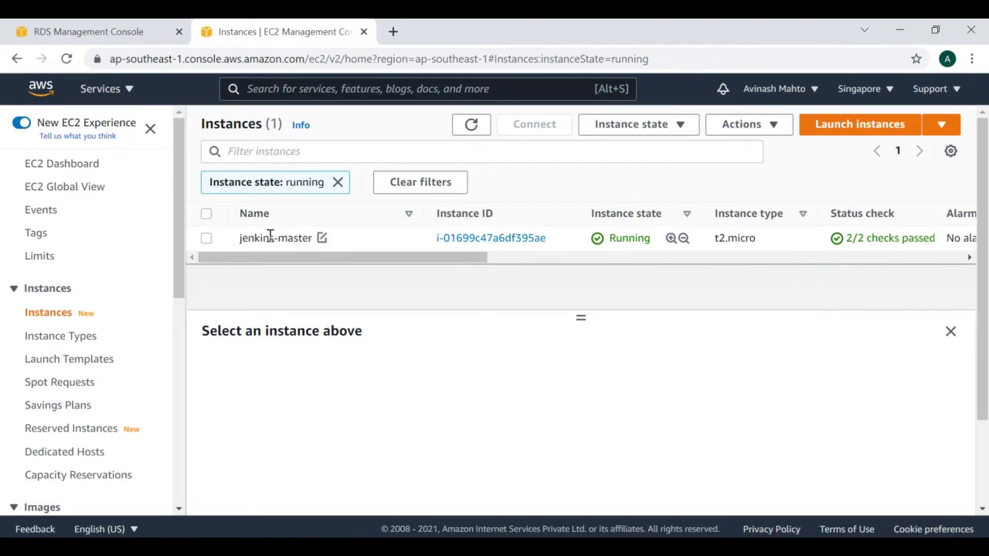
{"action": "right_click", "coordinate": [51, 314]}
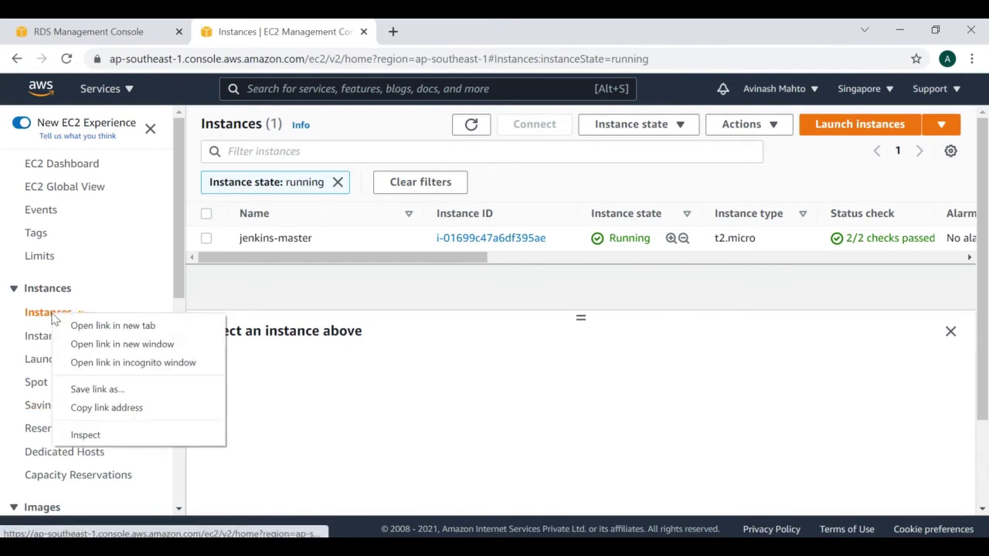
{"action": "left_click", "coordinate": [111, 326]}
{"action": "left_click", "coordinate": [448, 32]}
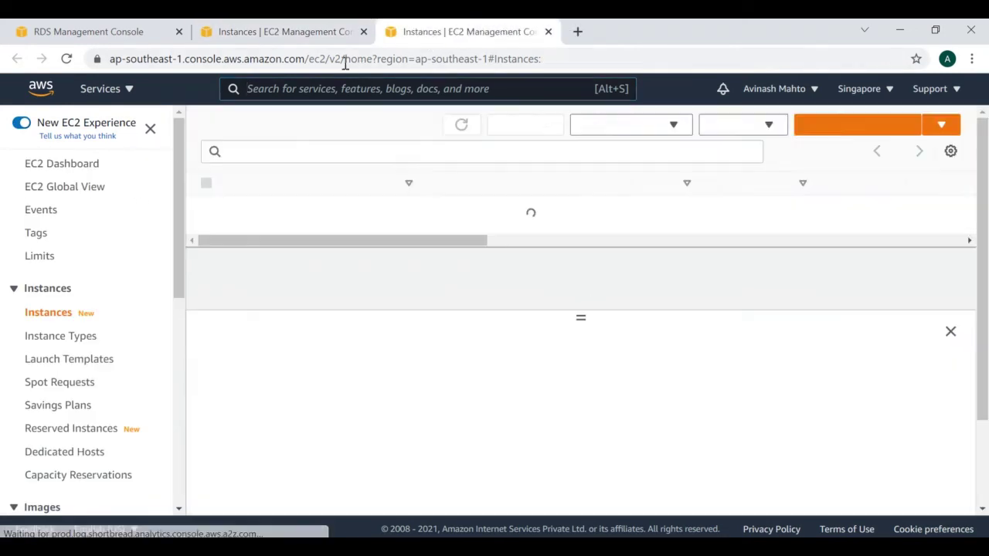
{"action": "left_click", "coordinate": [271, 88]}
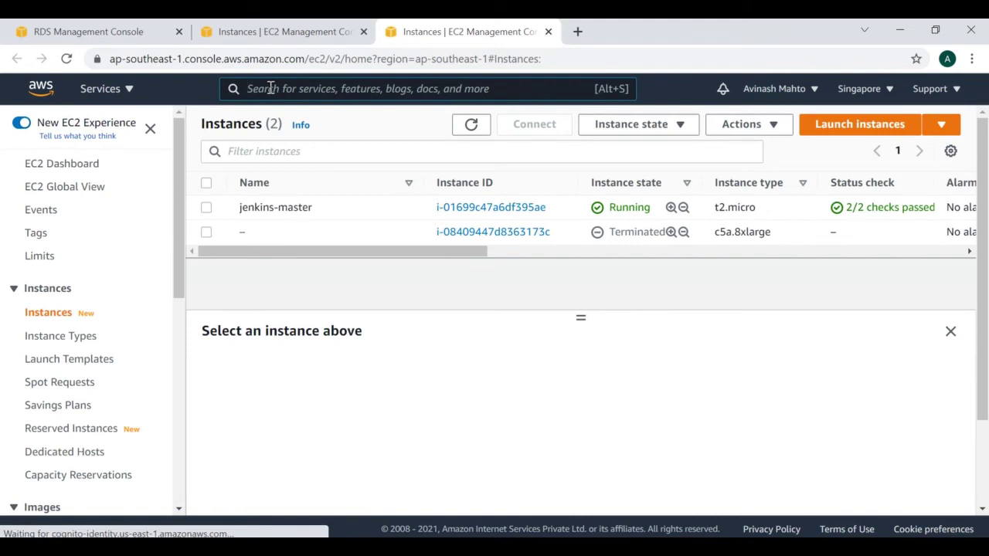
{"action": "type", "text": "secrets"}
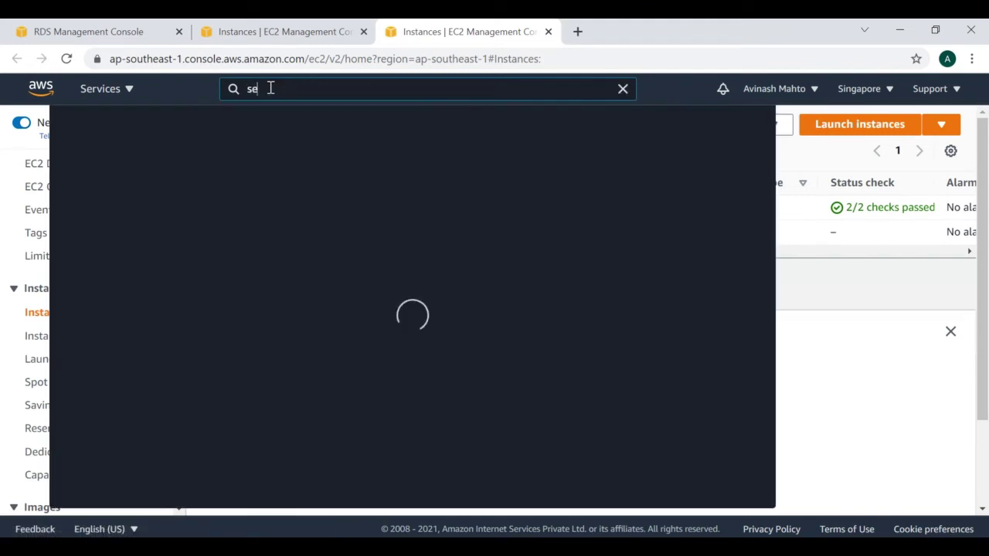
{"action": "mouse_move", "coordinate": [318, 285]}
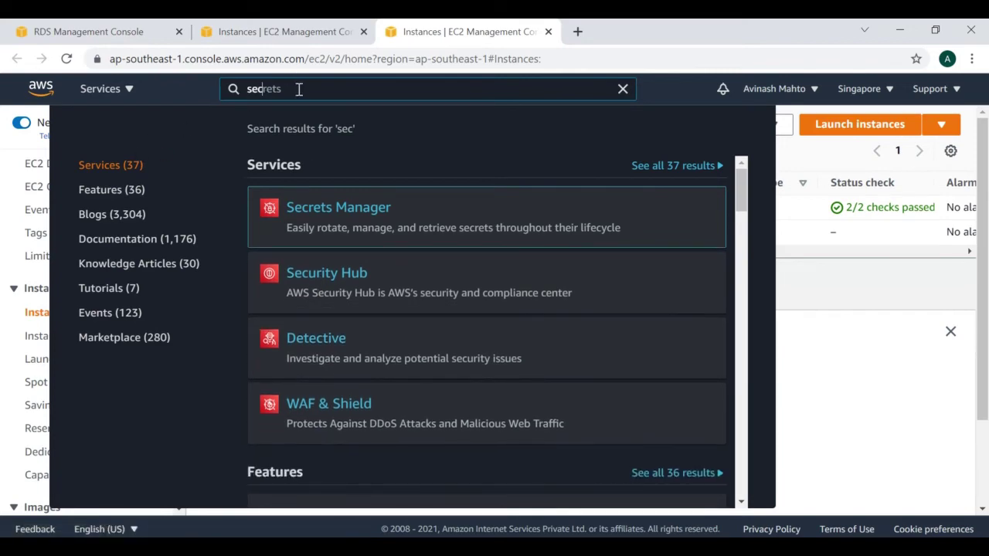
Search the AWS services for vpc, open the VPC console and display its security groups
{"action": "left_click_drag", "start_coordinate": [297, 88], "coordinate": [116, 85]}
{"action": "type", "text": "vpc"}
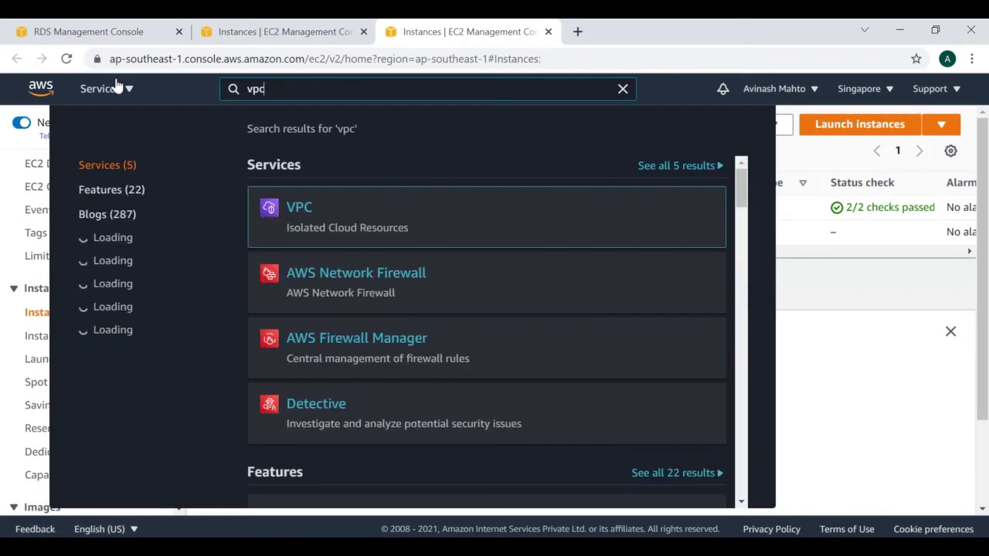
{"action": "left_click", "coordinate": [300, 208]}
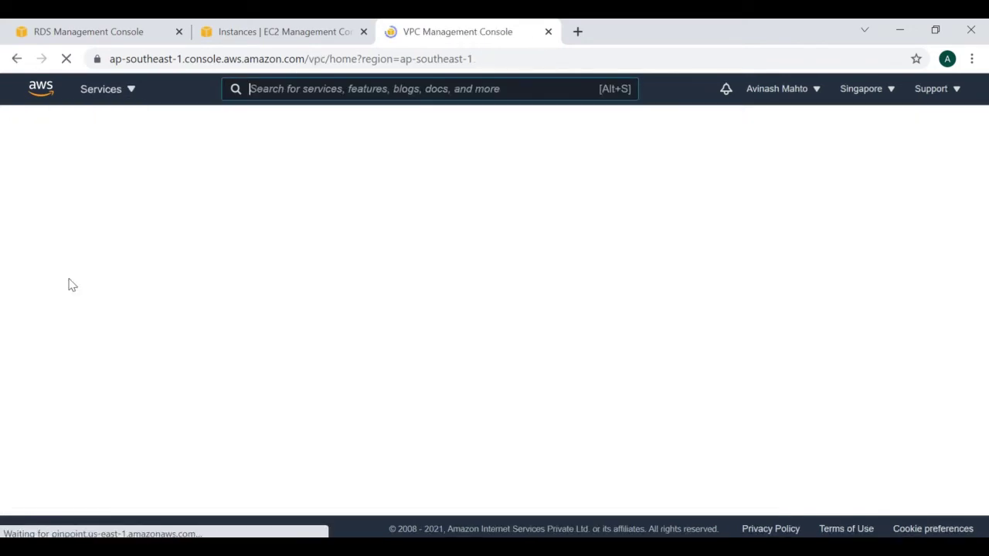
{"action": "scroll", "coordinate": [54, 294], "scroll_direction": "down", "scroll_amount": 3}
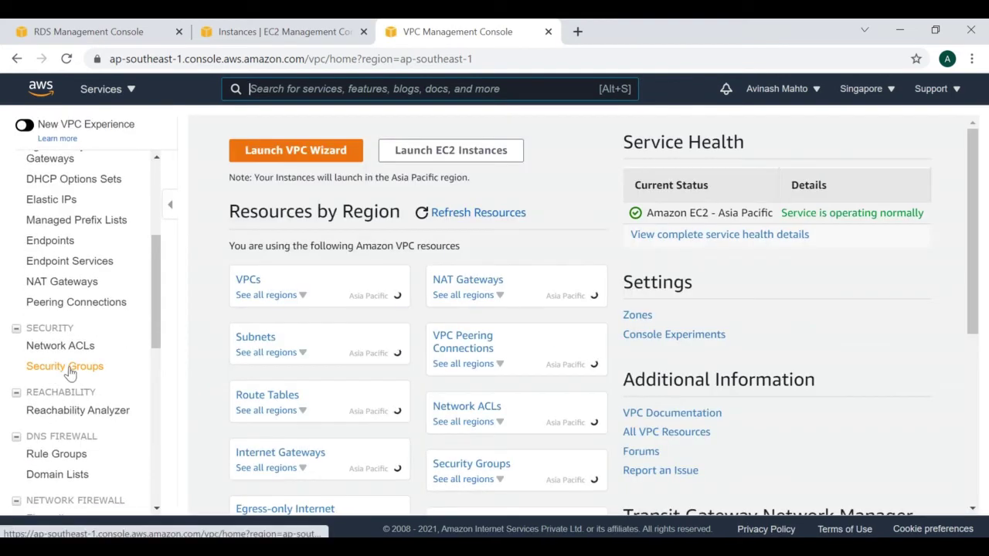
{"action": "left_click", "coordinate": [68, 368]}
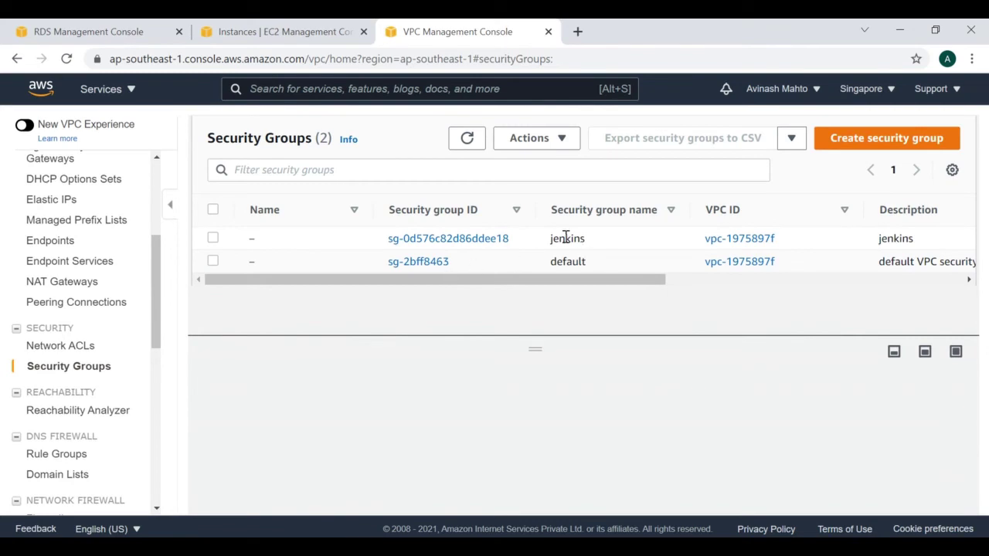
Open the jenkins security group and examine its inbound rules, selecting the MYSQL/Aurora rule
{"action": "left_click", "coordinate": [442, 239]}
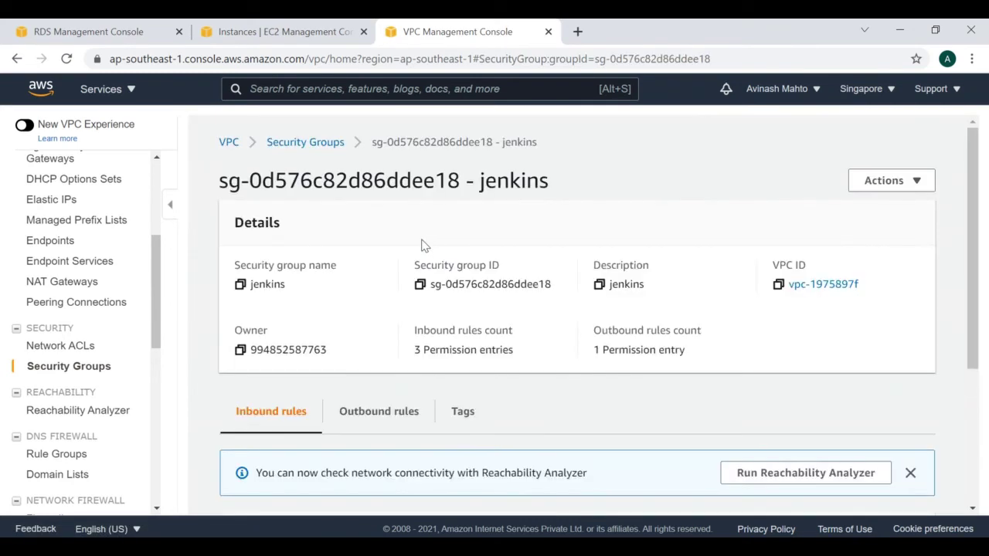
{"action": "scroll", "coordinate": [575, 323], "scroll_direction": "down", "scroll_amount": 3}
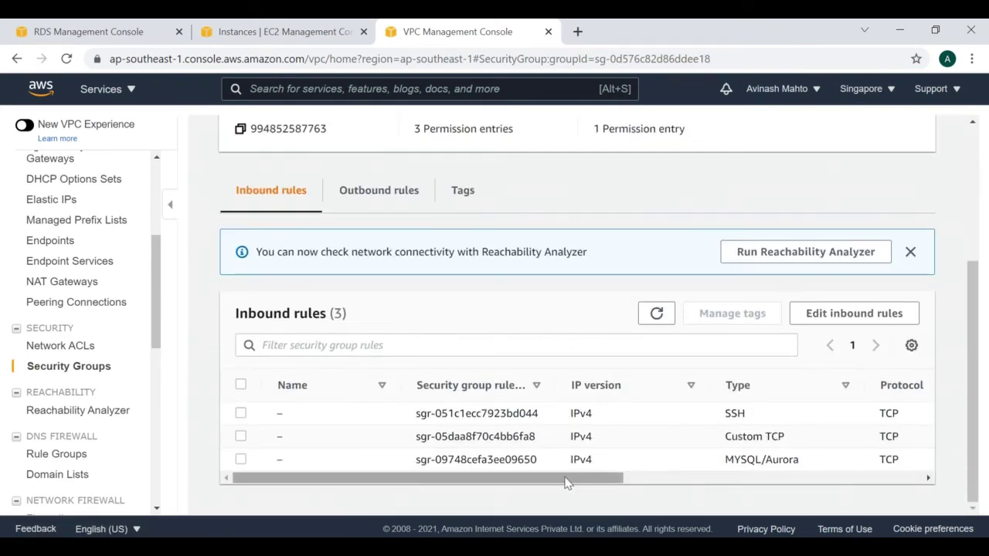
{"action": "left_click_drag", "start_coordinate": [565, 482], "coordinate": [526, 479]}
{"action": "left_click", "coordinate": [699, 465]}
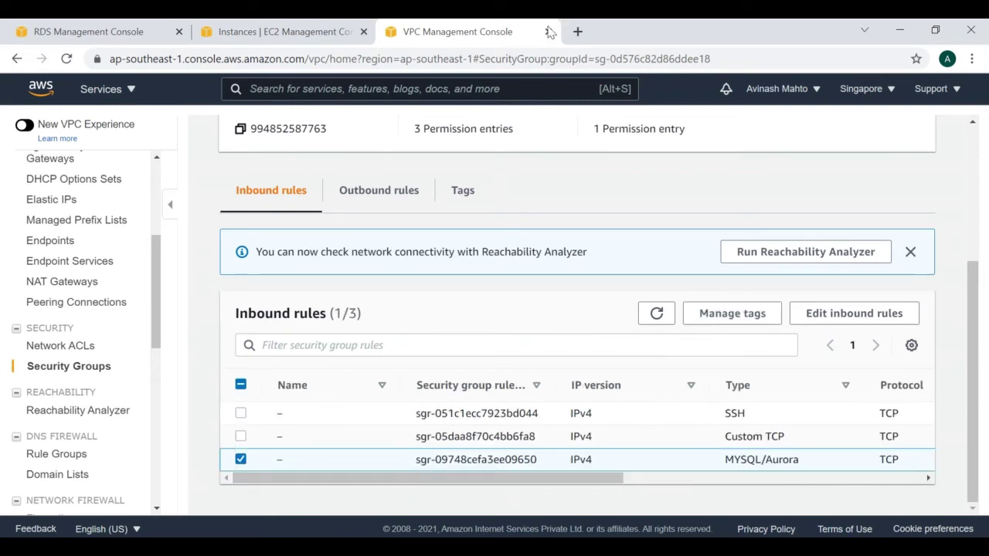
Compare the database-5 endpoint details with the running EC2 instances, finishing on the jenkins-master instance
{"action": "left_click", "coordinate": [280, 34]}
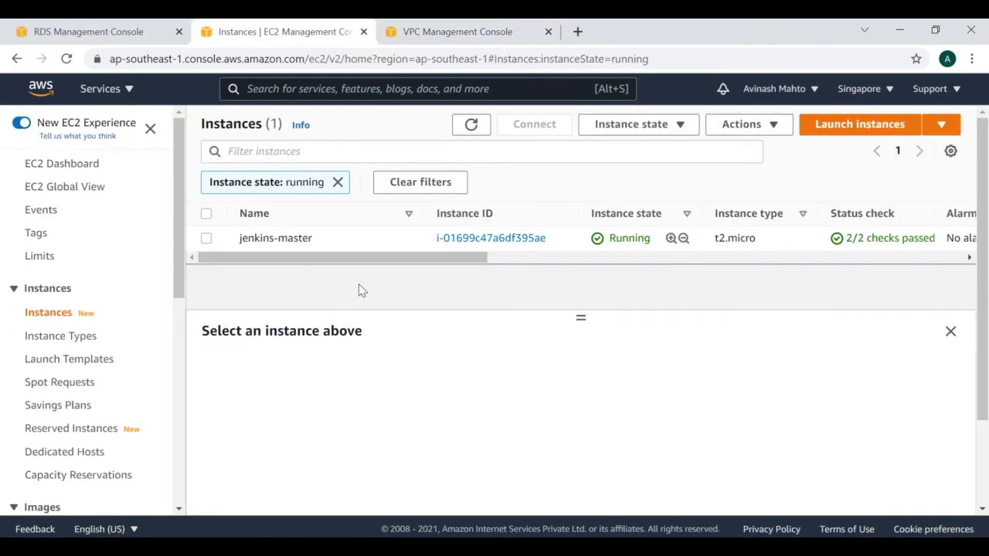
{"action": "left_click", "coordinate": [139, 31]}
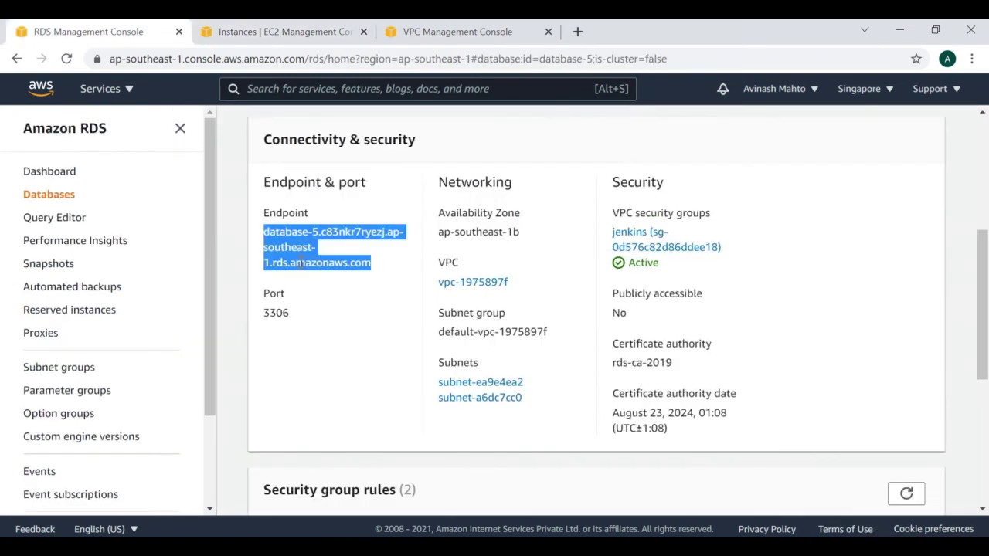
{"action": "left_click", "coordinate": [323, 33]}
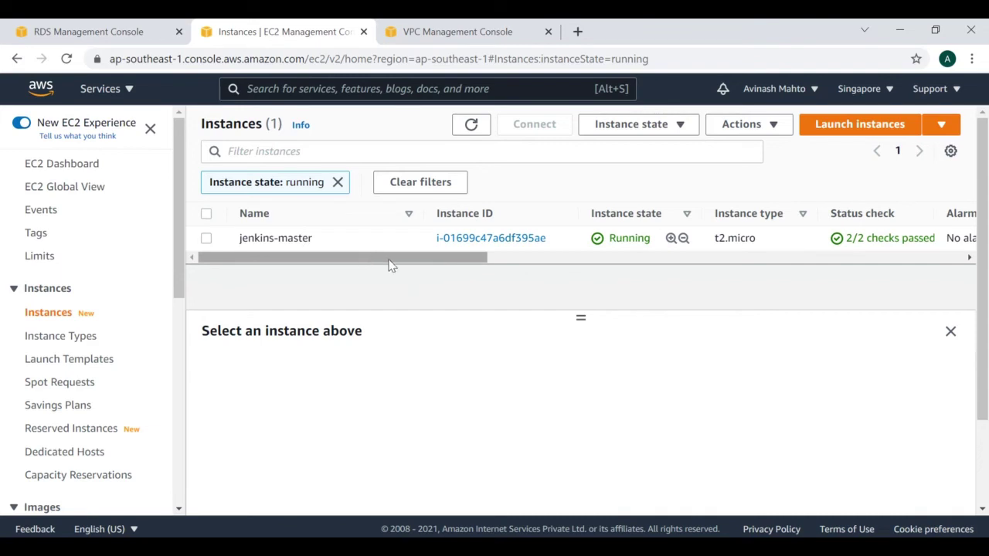
{"action": "left_click_drag", "start_coordinate": [464, 258], "coordinate": [263, 253]}
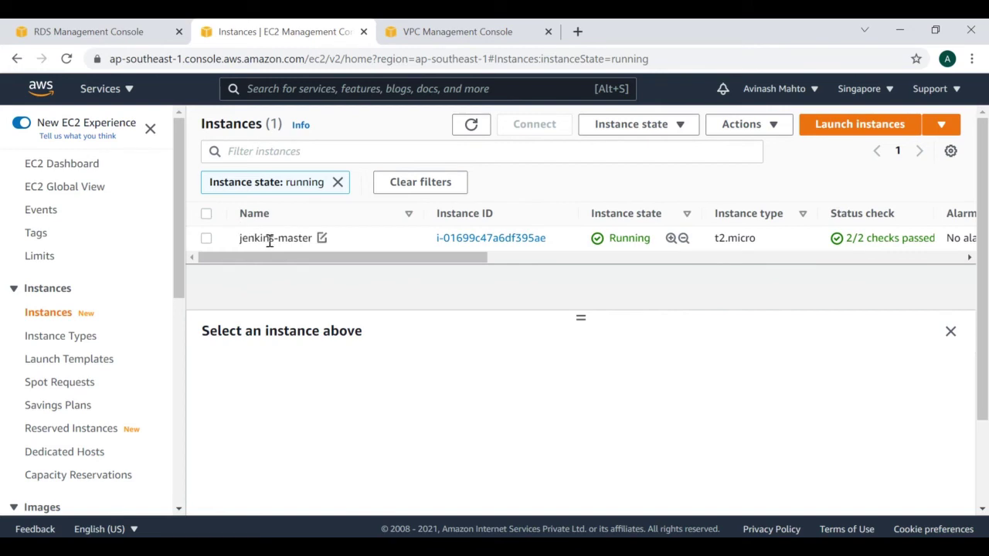
Select the jenkins-master instance and examine its details, including addresses, VPC and subnet
{"action": "left_click", "coordinate": [260, 242]}
{"action": "left_click", "coordinate": [206, 239]}
{"action": "key", "text": "space"}
{"action": "scroll", "coordinate": [695, 394], "scroll_direction": "down", "scroll_amount": 3}
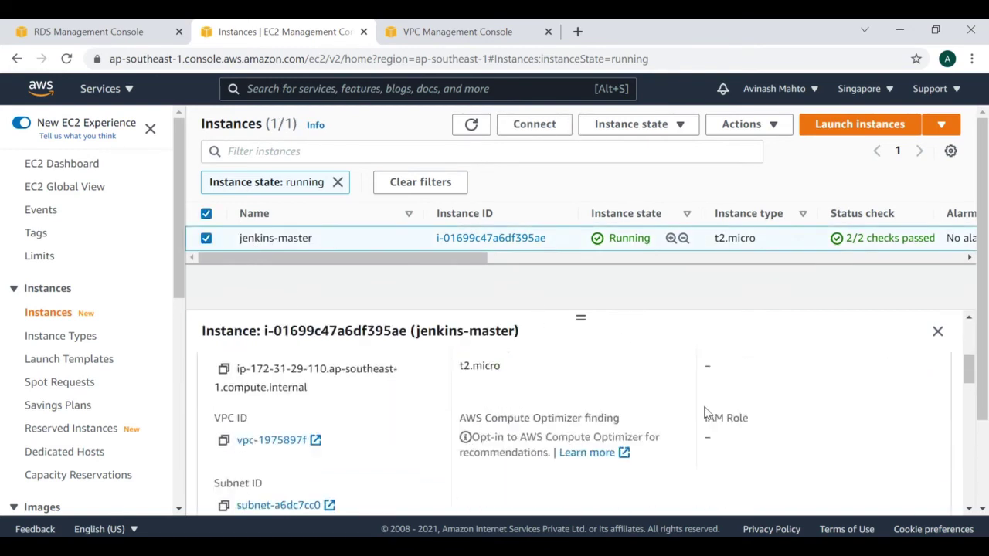
{"action": "scroll", "coordinate": [673, 419], "scroll_direction": "up", "scroll_amount": 2}
{"action": "scroll", "coordinate": [656, 444], "scroll_direction": "down", "scroll_amount": 1}
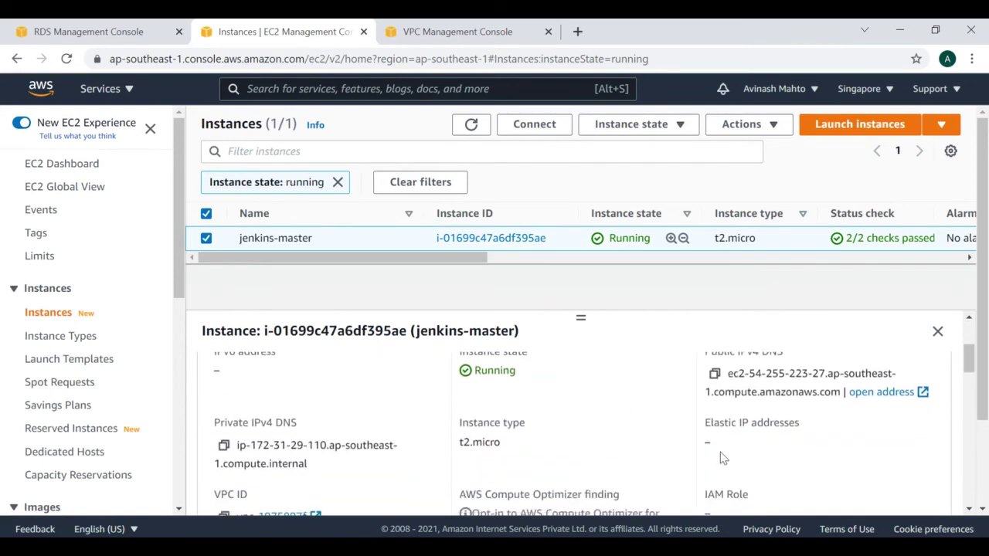
{"action": "scroll", "coordinate": [730, 462], "scroll_direction": "up", "scroll_amount": 3}
{"action": "scroll", "coordinate": [806, 470], "scroll_direction": "down", "scroll_amount": 5}
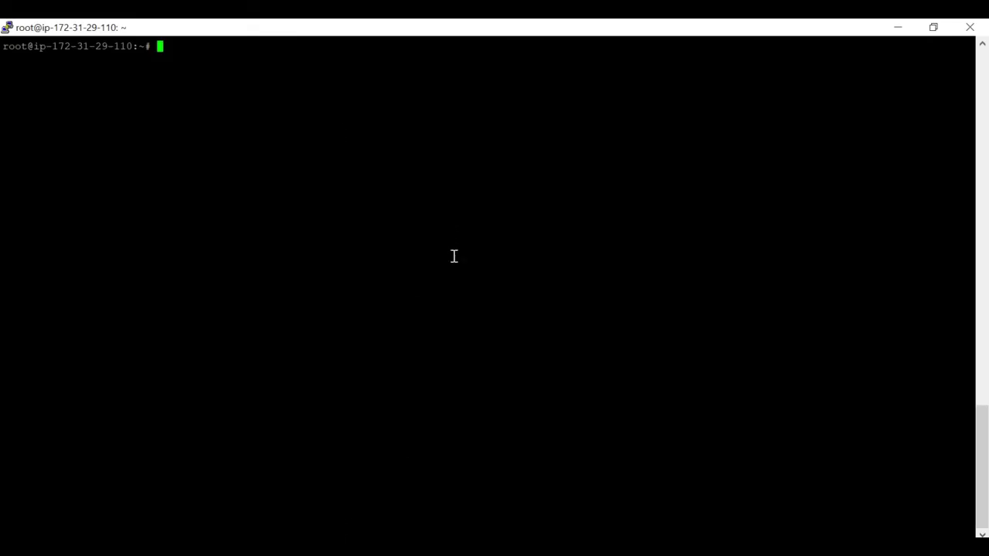
In the jenkins-master terminal, begin a mysql -h command using the database-5 endpoint copied from the RDS console
{"action": "type", "text": "mysql -h"}
{"action": "key", "text": "alt+Tab"}
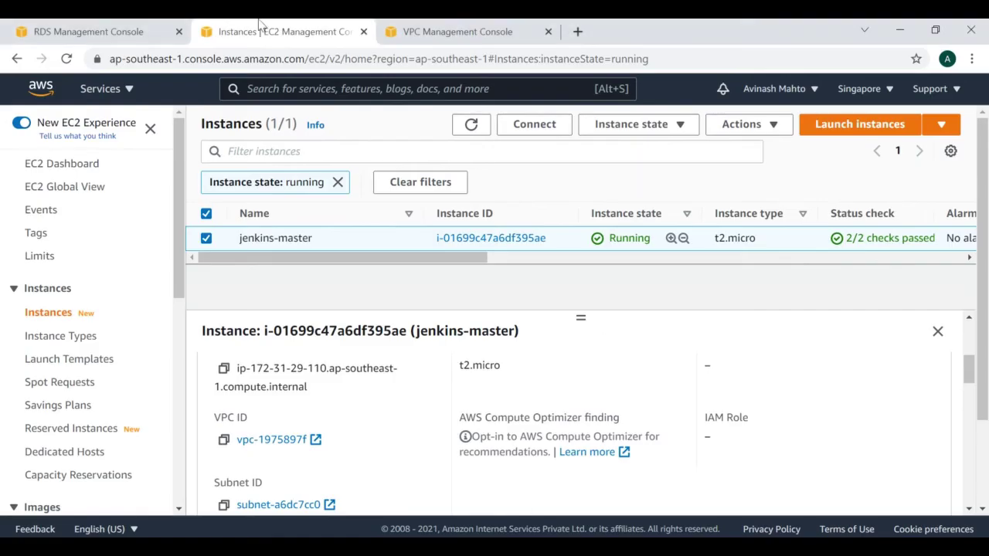
{"action": "left_click", "coordinate": [102, 31]}
{"action": "right_click", "coordinate": [289, 232]}
{"action": "left_click", "coordinate": [302, 246]}
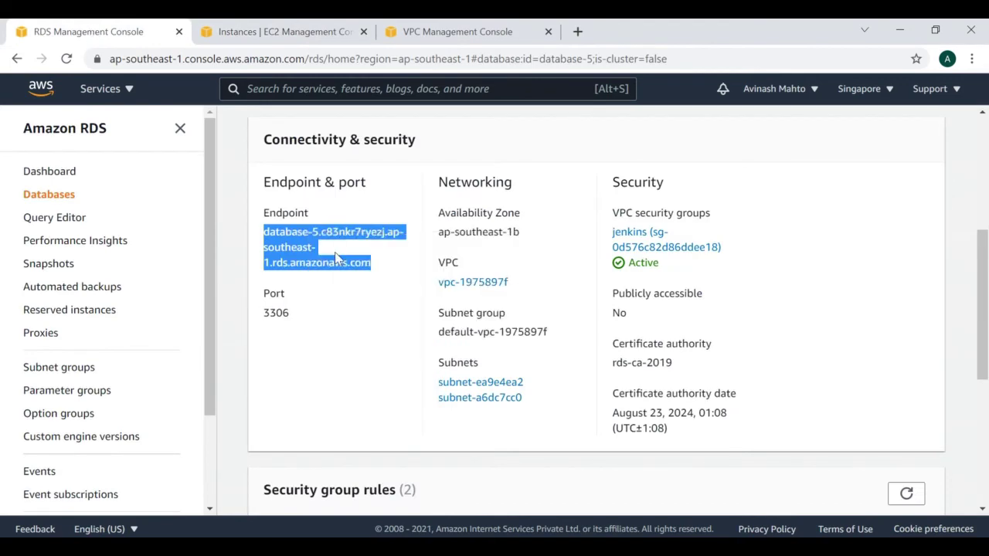
{"action": "key", "text": "alt+Tab"}
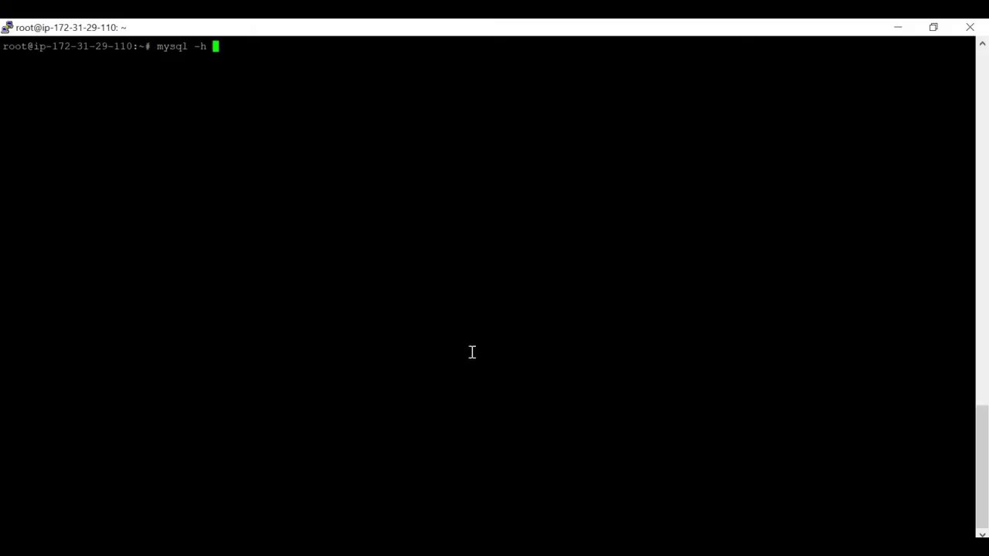
{"action": "right_click", "coordinate": [490, 343]}
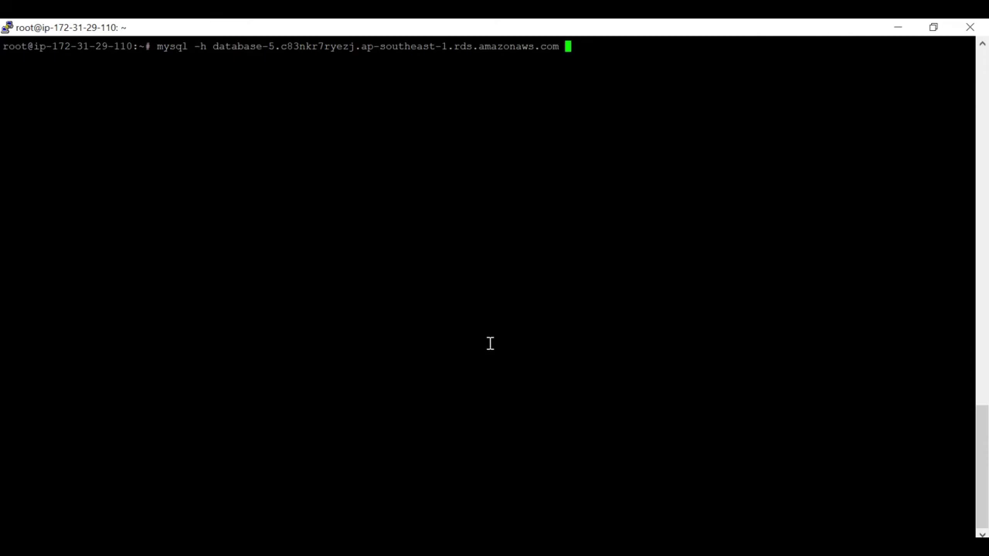
Complete the connection command with -u admin -p, run it and log in with the database password
{"action": "type", "text": "-u admin -p"}
{"action": "key", "text": "Return"}
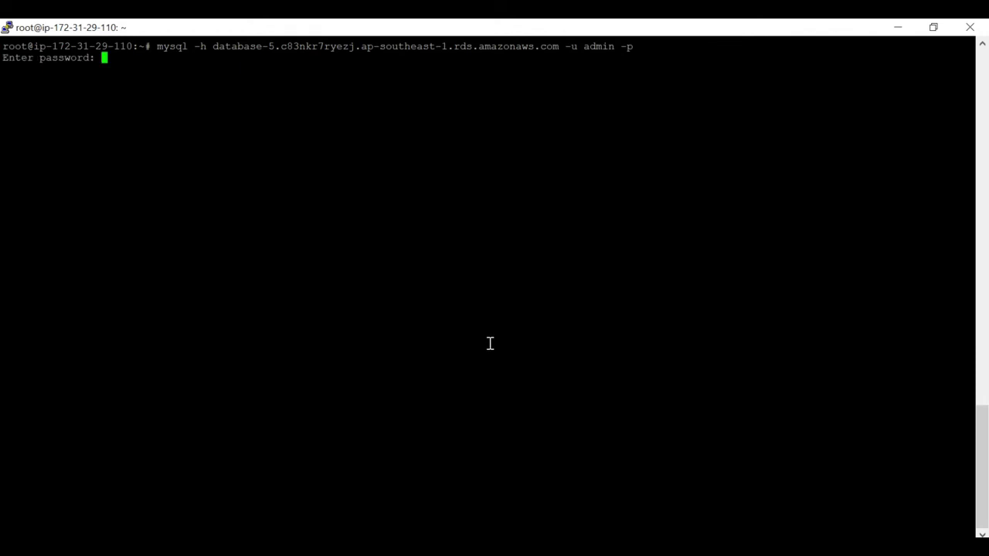
{"action": "key", "text": "Return"}
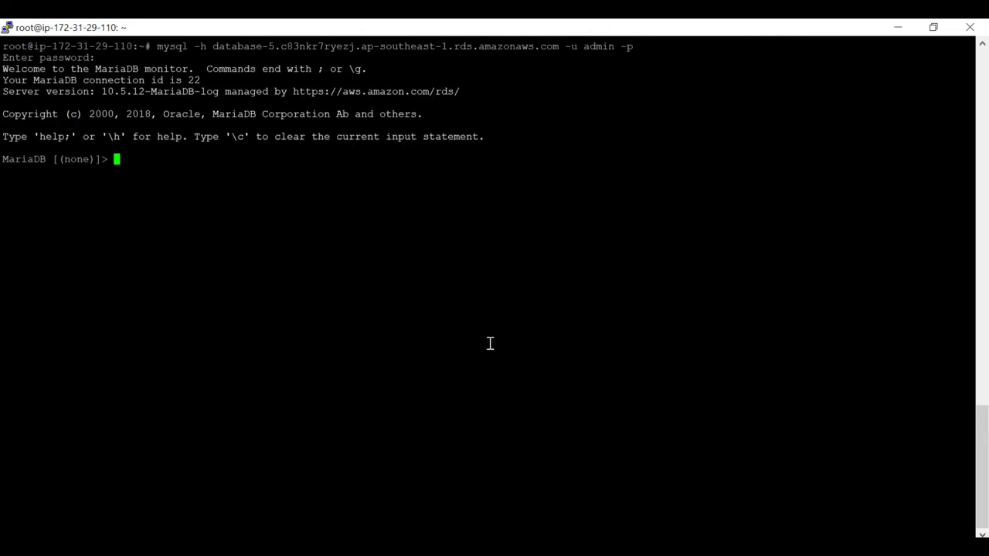
{"action": "left_click_drag", "start_coordinate": [142, 159], "coordinate": [104, 247]}
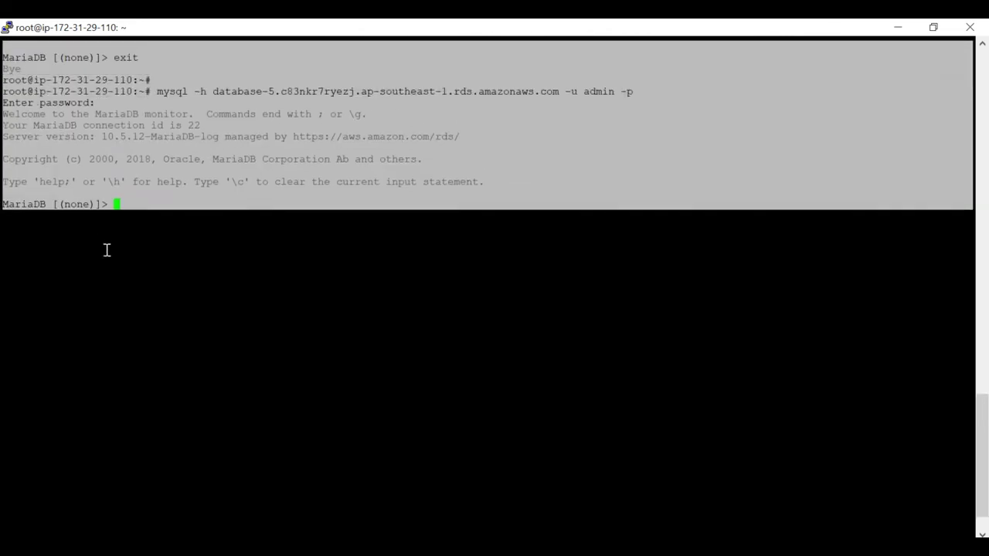
{"action": "left_click_drag", "start_coordinate": [2, 204], "coordinate": [107, 207]}
{"action": "left_click", "coordinate": [248, 227]}
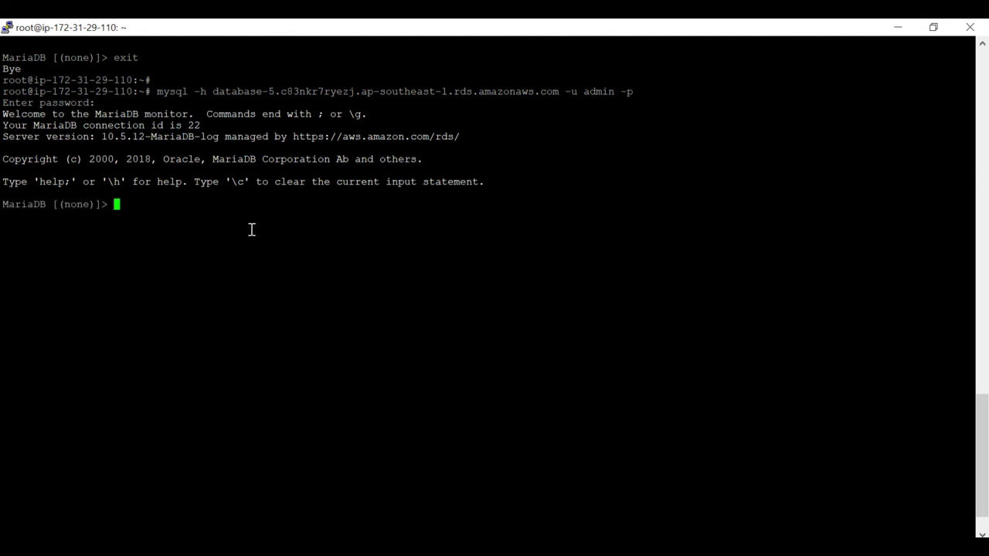
Run show databases; at the MariaDB prompt and review the session output
{"action": "type", "text": "show data"}
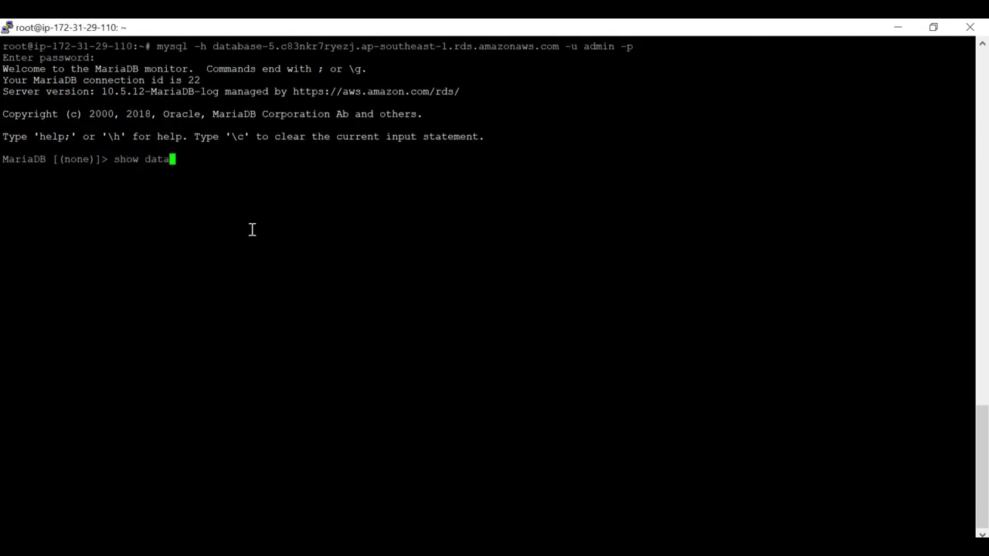
{"action": "type", "text": "bases;"}
{"action": "key", "text": "Return"}
{"action": "left_click_drag", "start_coordinate": [139, 289], "coordinate": [4, 147]}
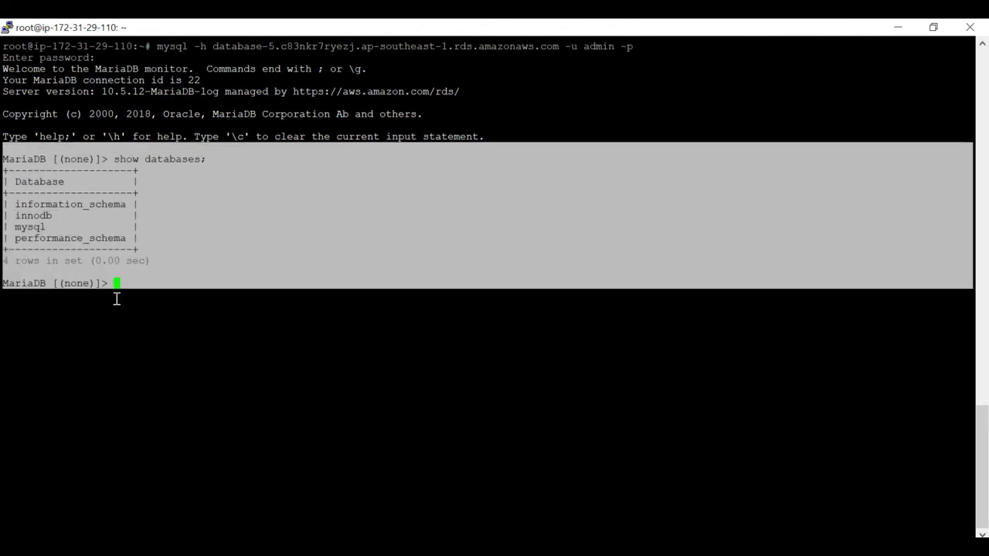
{"action": "left_click", "coordinate": [159, 309]}
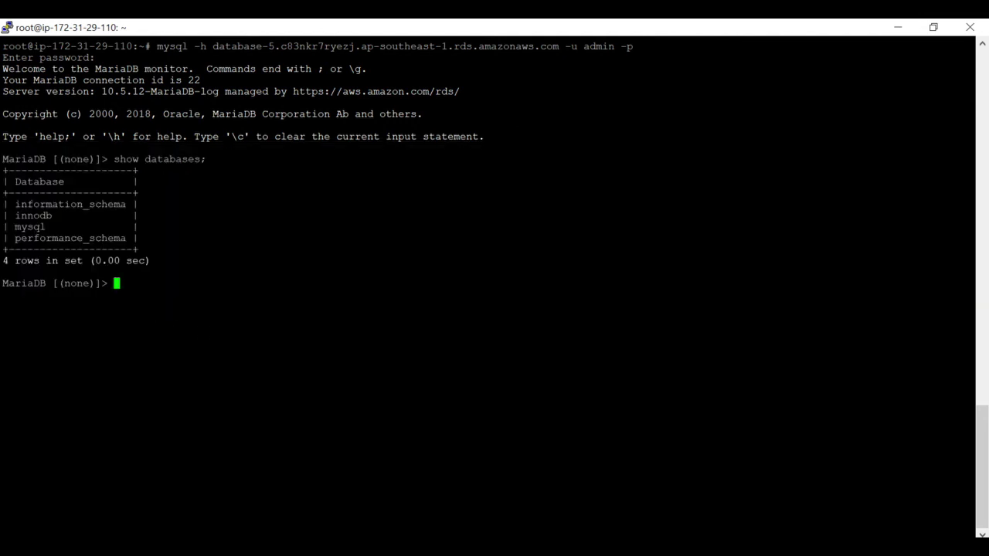
{"action": "left_click_drag", "start_coordinate": [2, 45], "coordinate": [156, 292]}
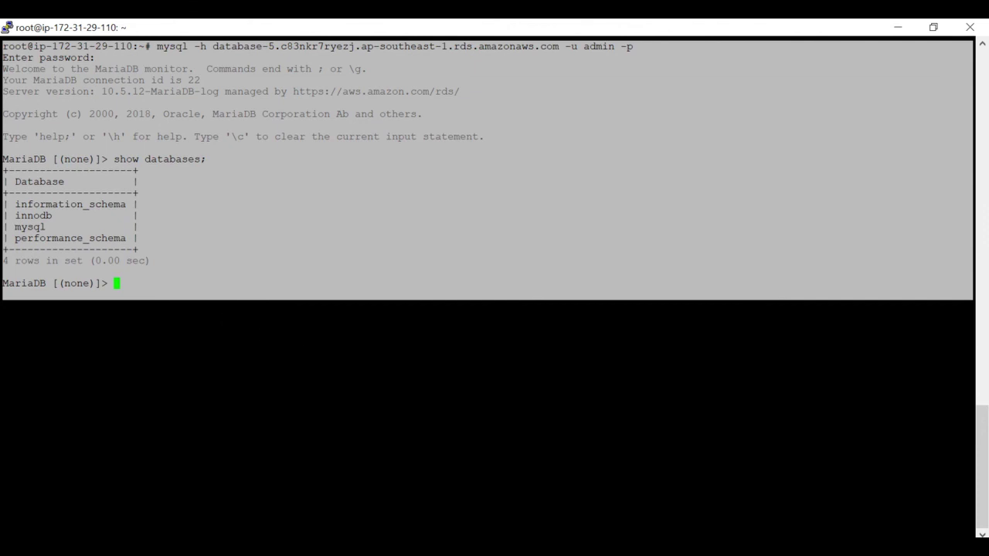
Check the database-5 summary in the RDS console, then return to the MariaDB terminal session
{"action": "key", "text": "alt+Tab"}
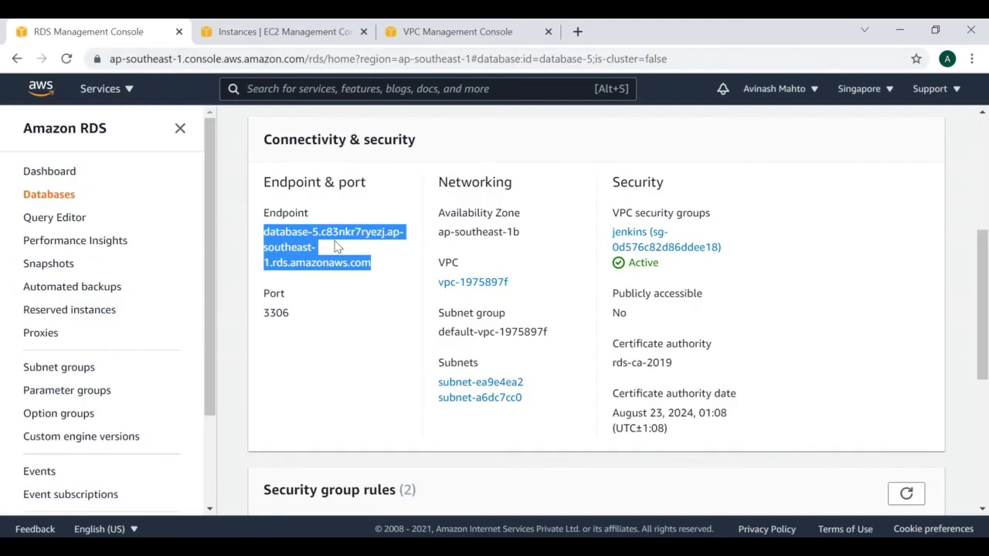
{"action": "scroll", "coordinate": [594, 309], "scroll_direction": "up", "scroll_amount": 4}
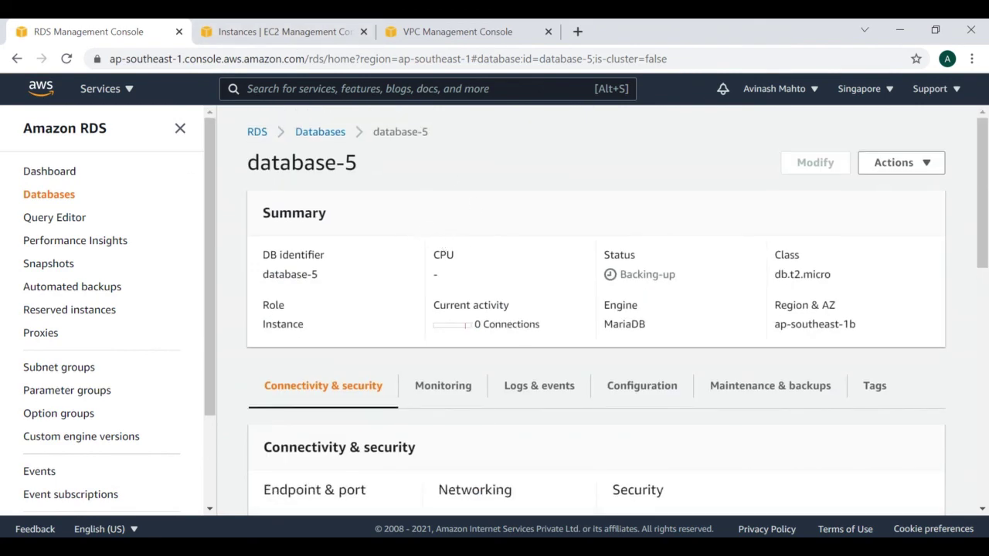
{"action": "key", "text": "alt+Tab"}
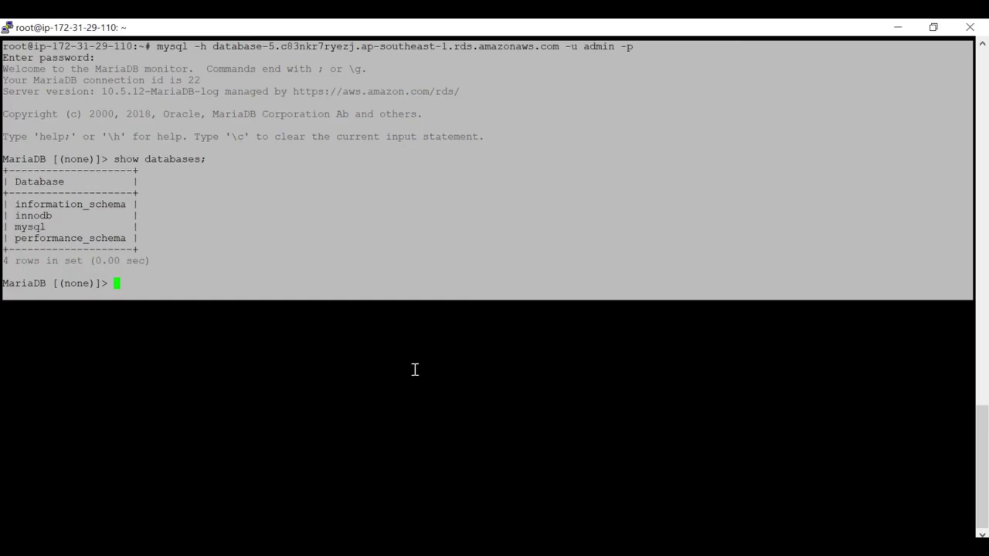